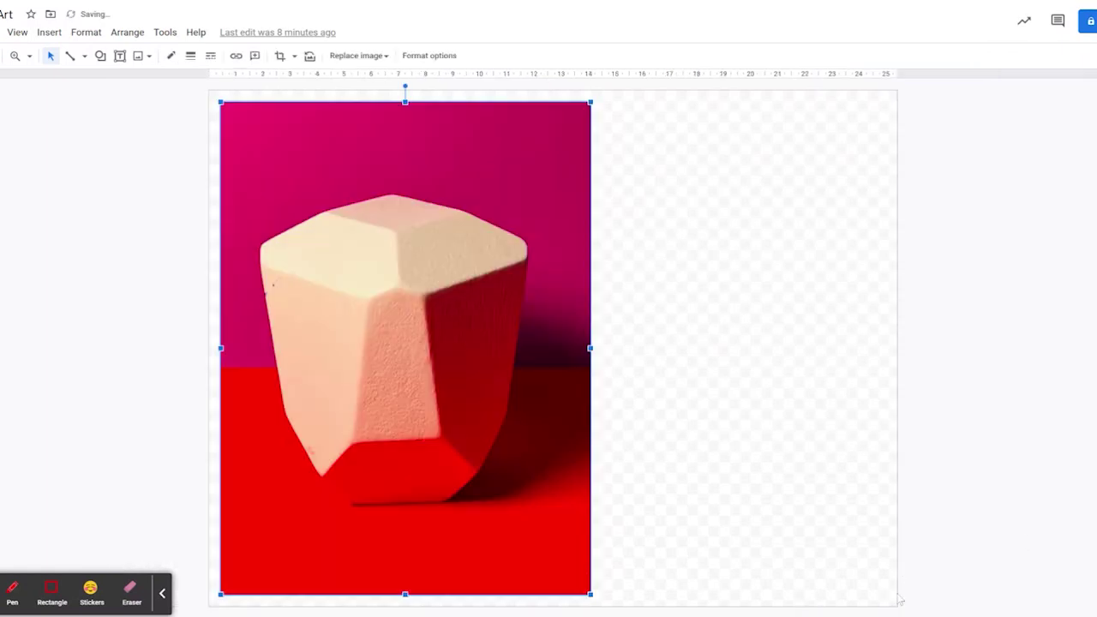
Shrink the canvas to the size of the stone photo and shift the photo so it fills the page.
drag(894, 603, 591, 595)
click(634, 392)
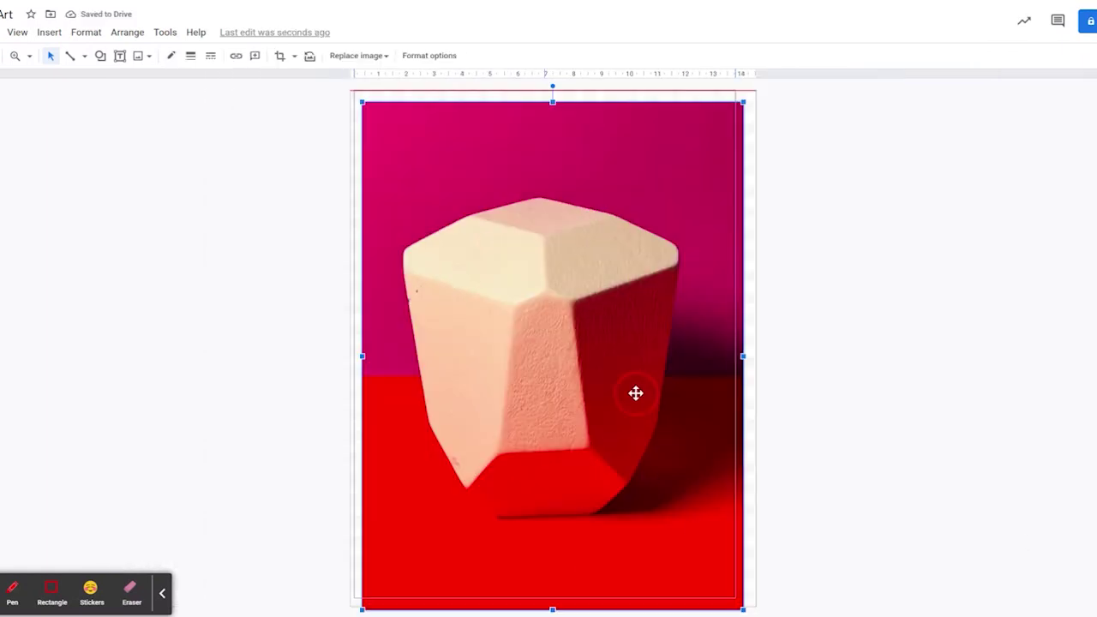
drag(754, 608, 734, 598)
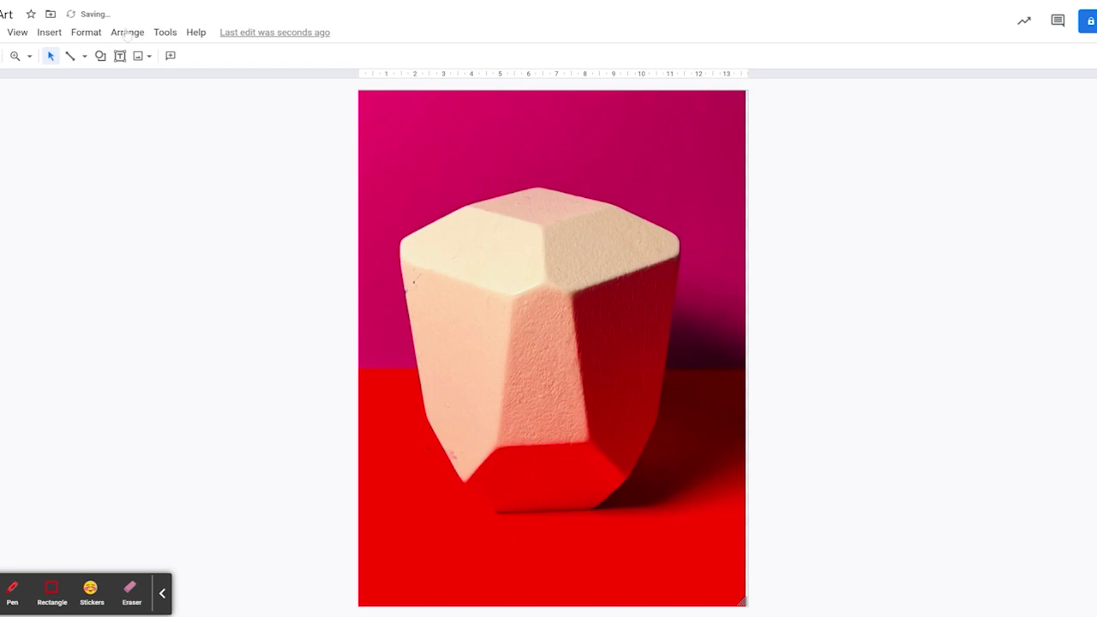
Trace the stone's topmost diamond-shaped facet as a closed polyline shape.
click(84, 55)
click(103, 186)
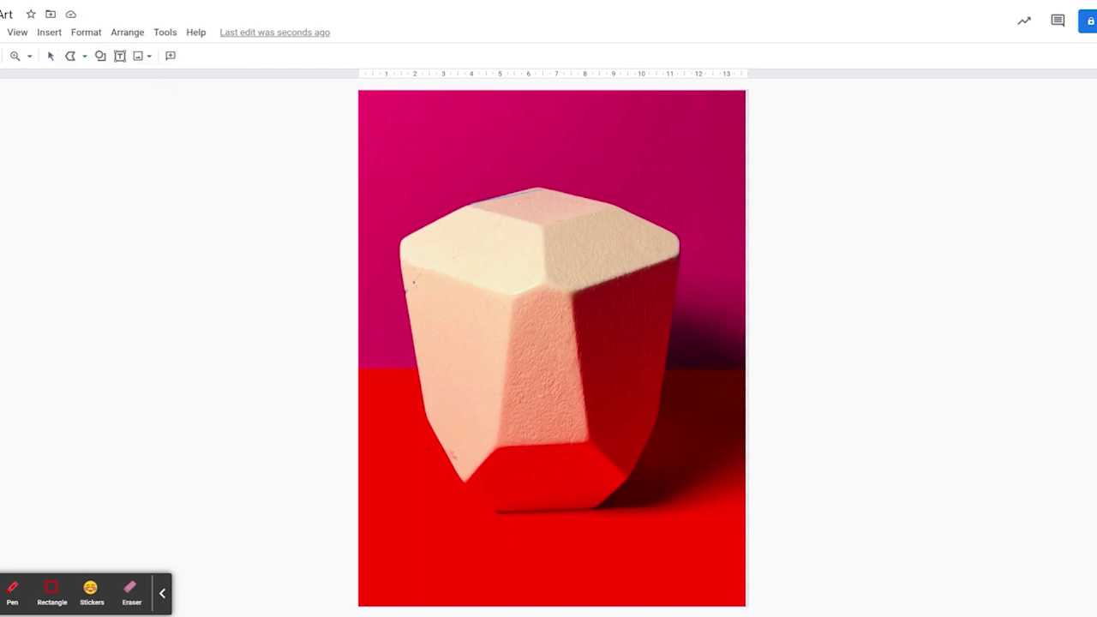
click(540, 187)
click(471, 204)
Make the top facet's border transparent and fill the shape with light orange to match the photo.
click(189, 55)
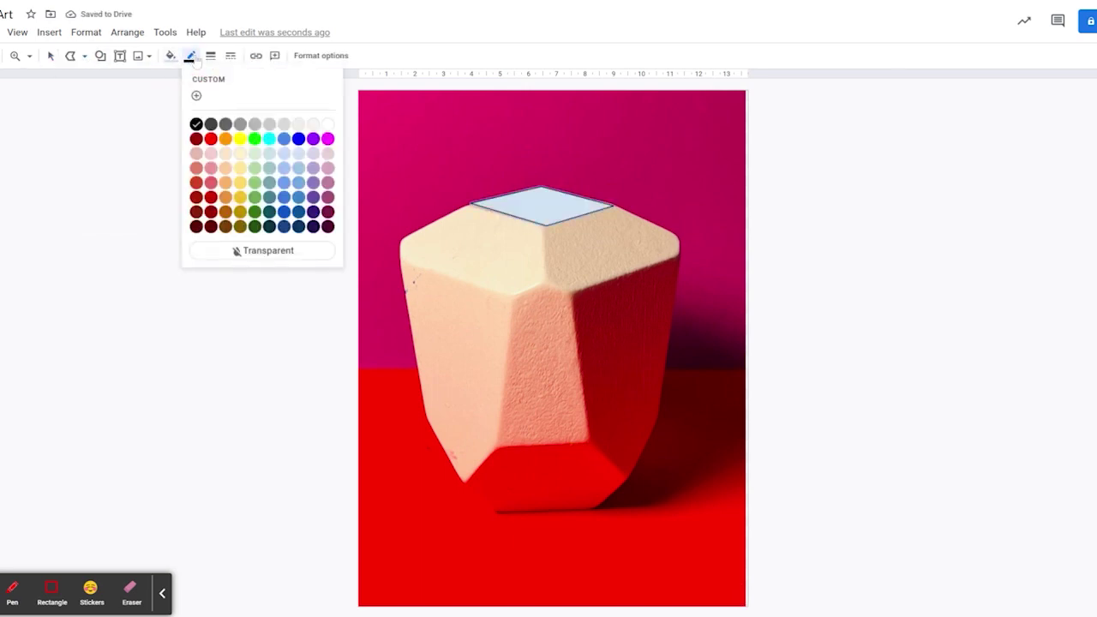
click(262, 251)
click(170, 56)
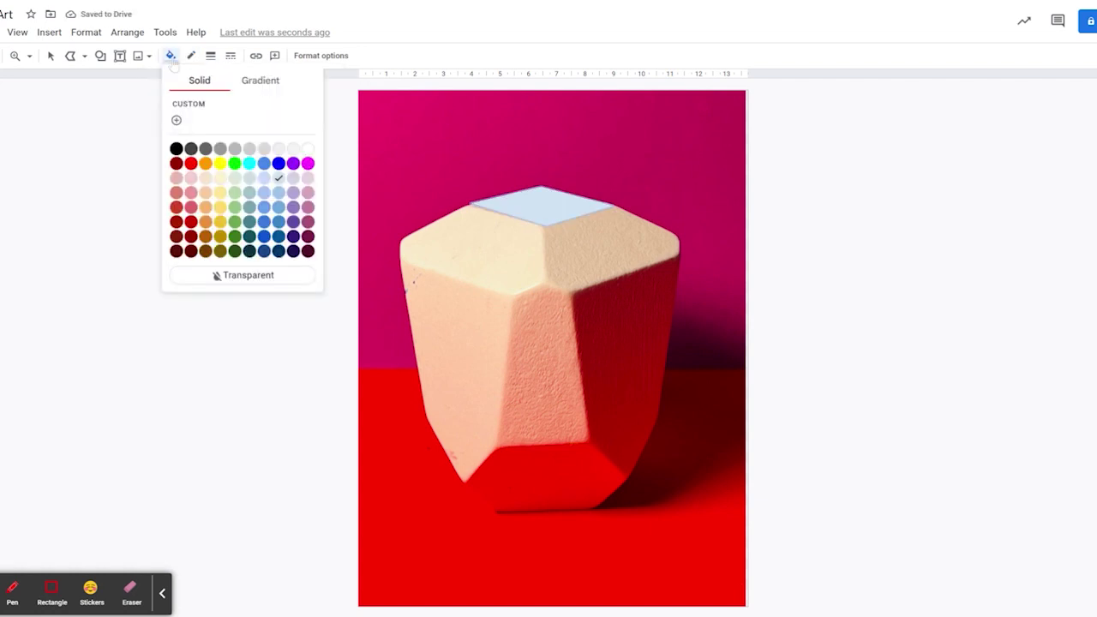
click(220, 178)
click(171, 56)
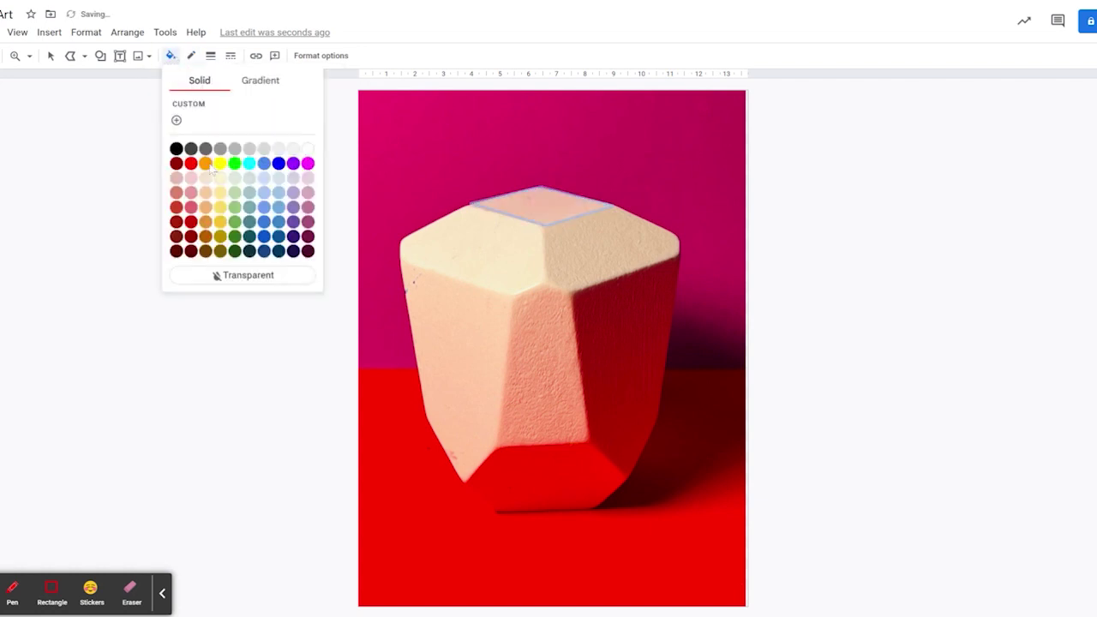
click(205, 208)
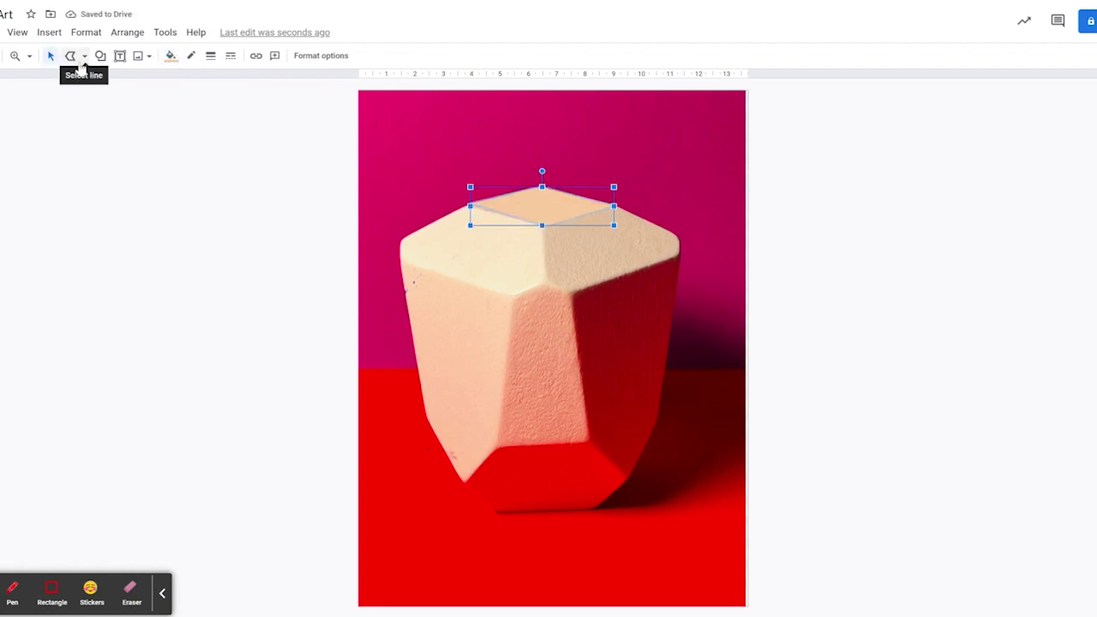
Trace the stone's large upper-left facet as a closed polyline shape.
click(235, 158)
click(84, 57)
click(105, 185)
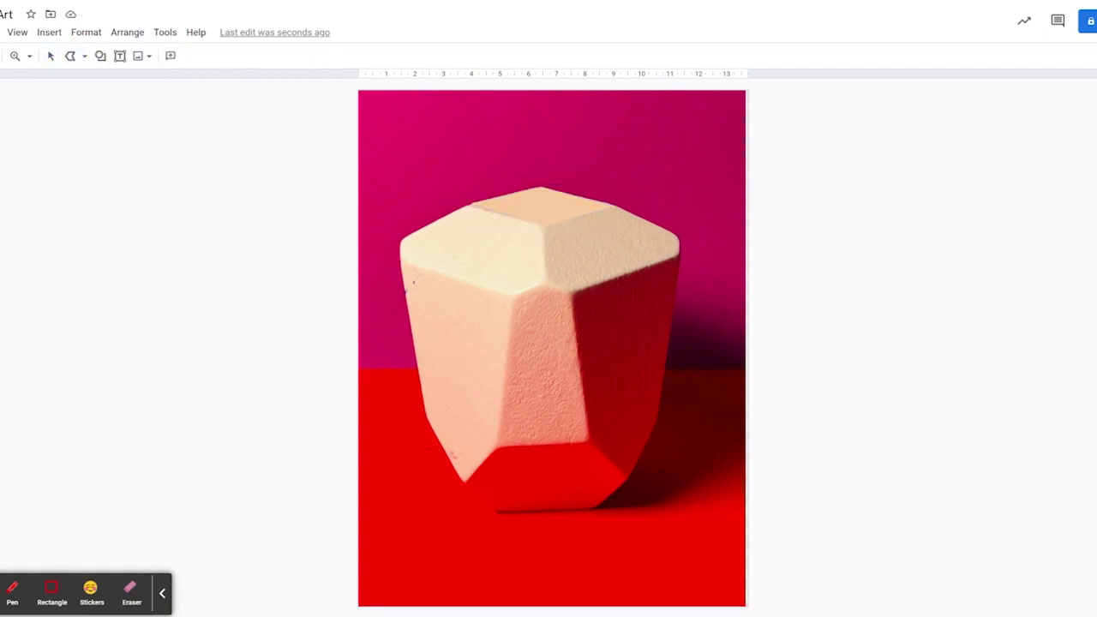
click(518, 296)
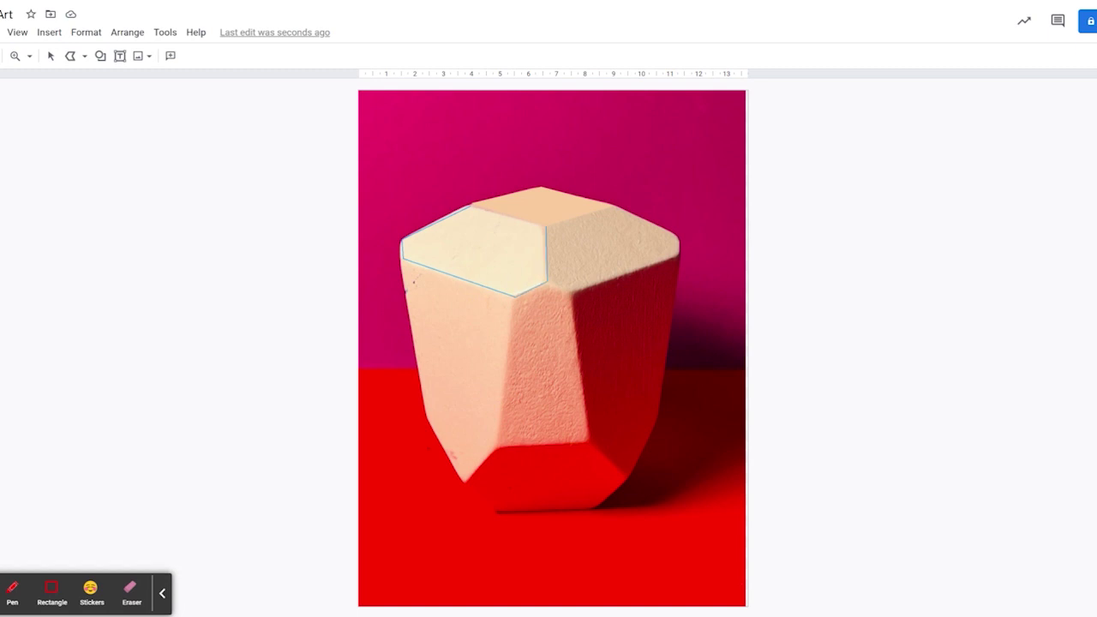
click(470, 207)
Trace the stone's upper-right facet and the right side facet below it as closed polyline shapes.
click(613, 206)
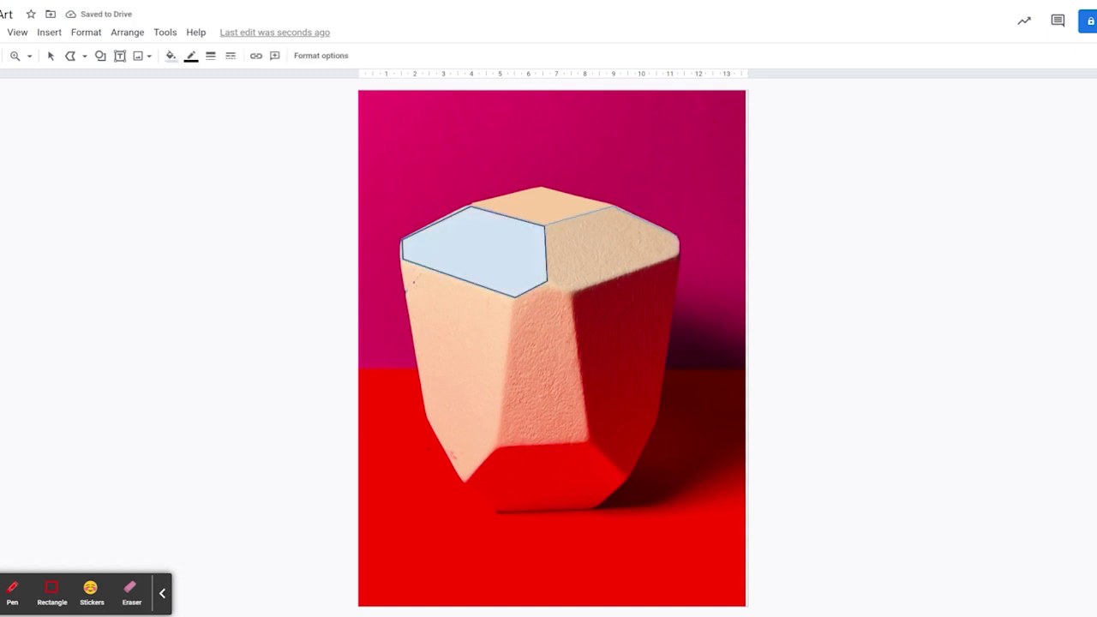
click(547, 282)
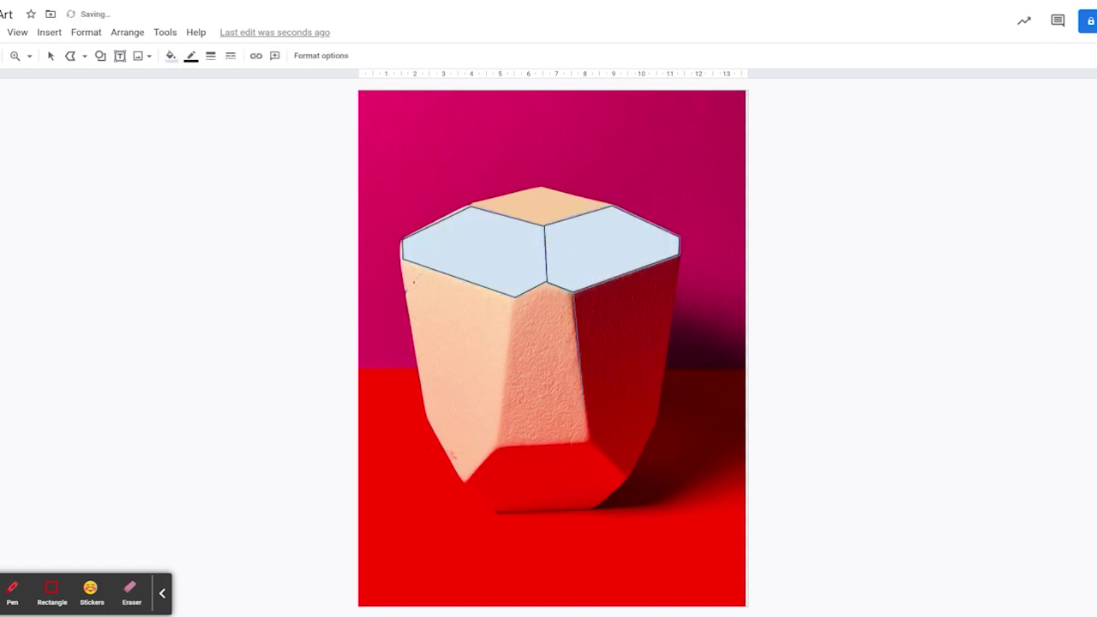
click(590, 441)
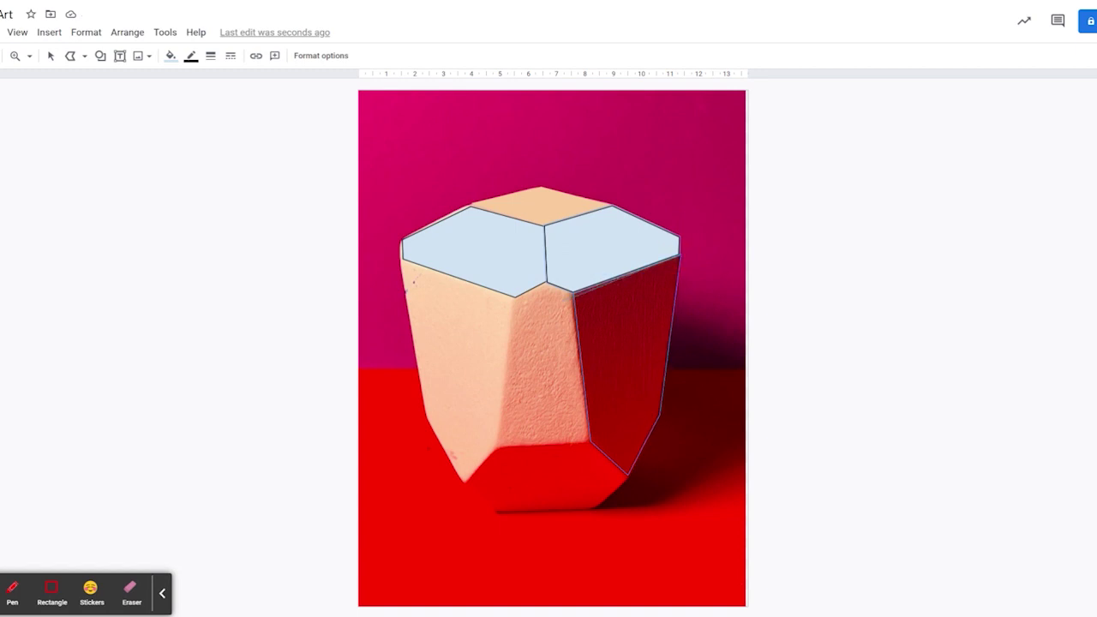
click(573, 292)
Trace the stone's front centre facet as a closed polyline shape.
click(515, 297)
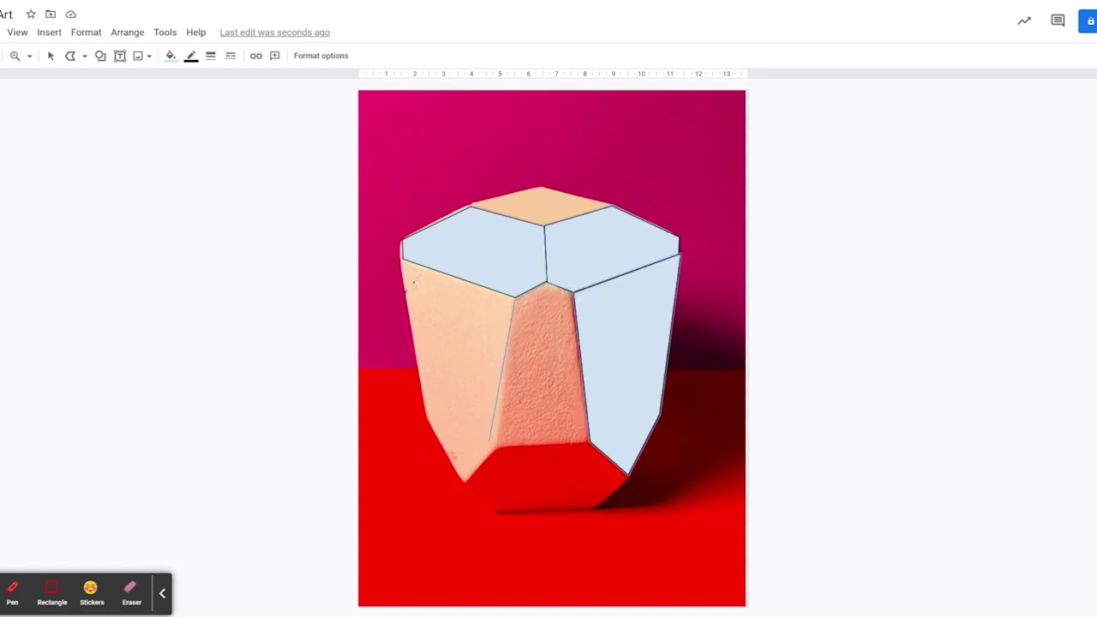
click(497, 446)
click(514, 296)
Trace the stone's left side facet and its bottom hexagonal facet as closed polyline shapes.
click(402, 254)
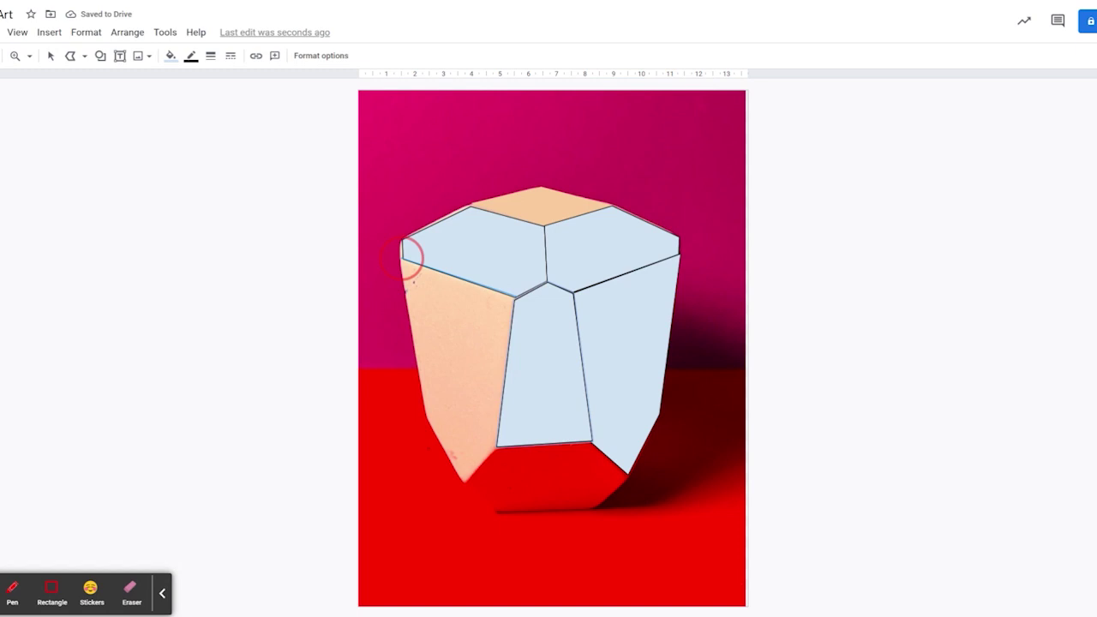
click(402, 257)
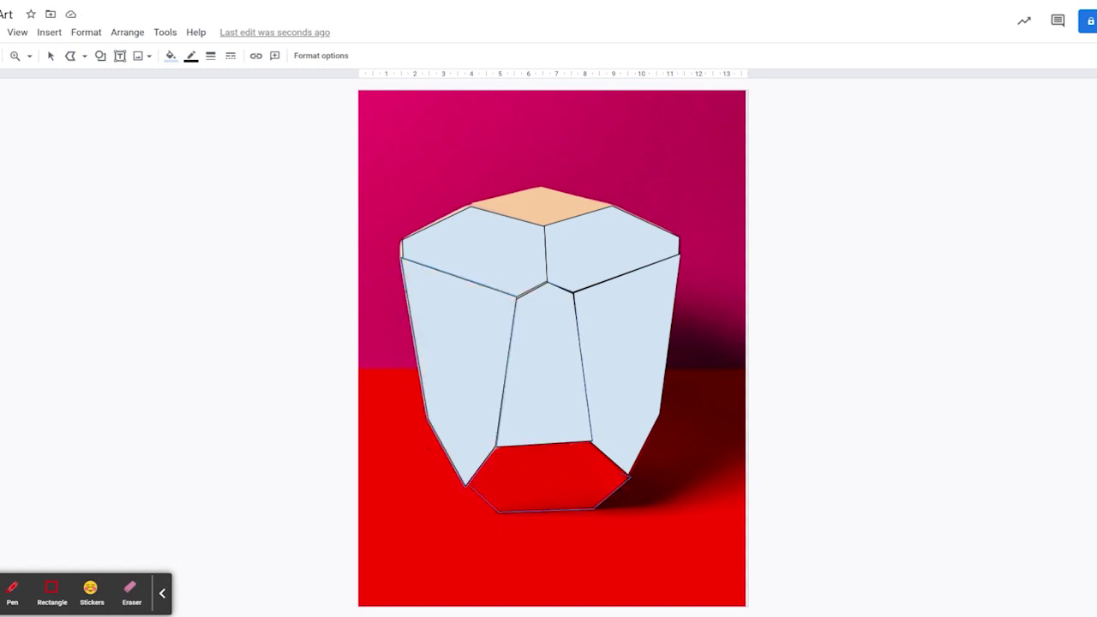
click(494, 447)
click(468, 485)
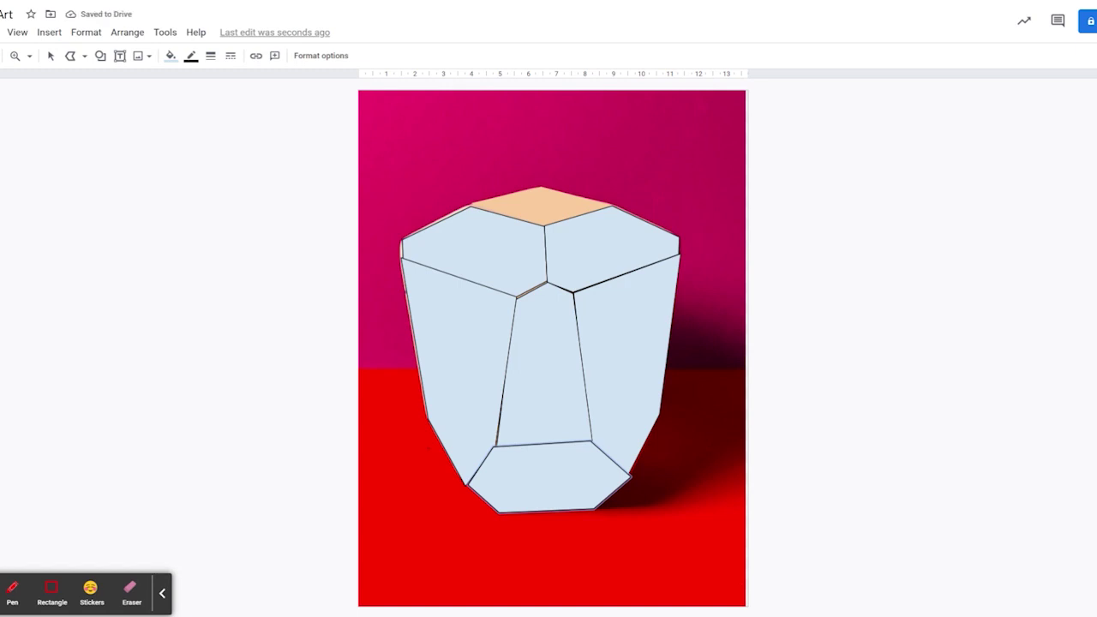
Select all the light blue facet shapes together and make their fill transparent.
click(51, 54)
click(548, 476)
shift+click(465, 346)
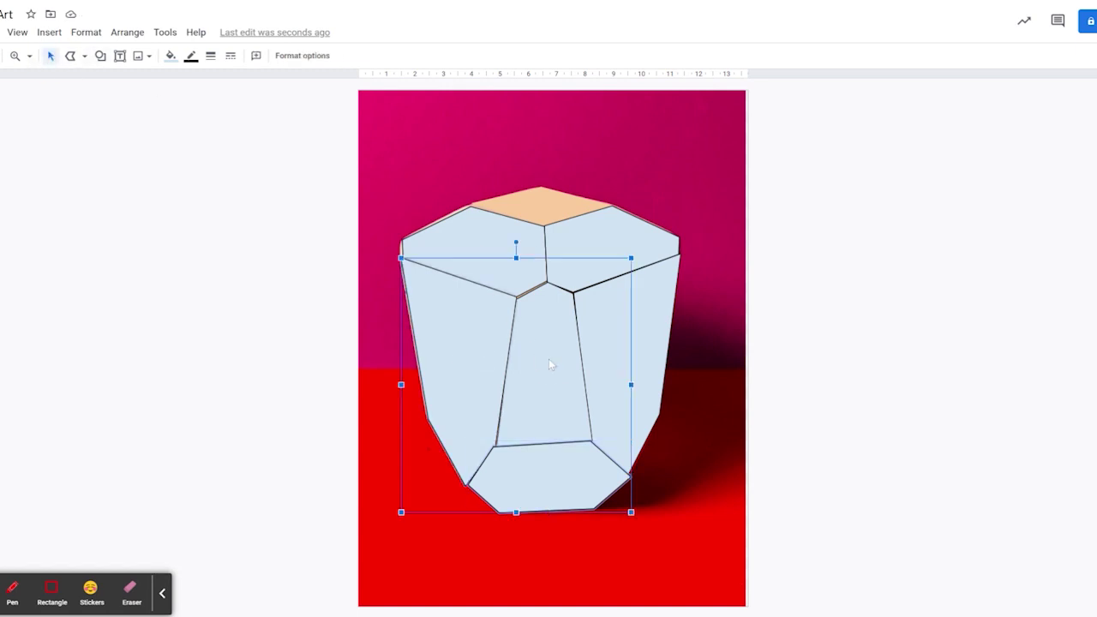
shift+click(488, 254)
shift+click(644, 352)
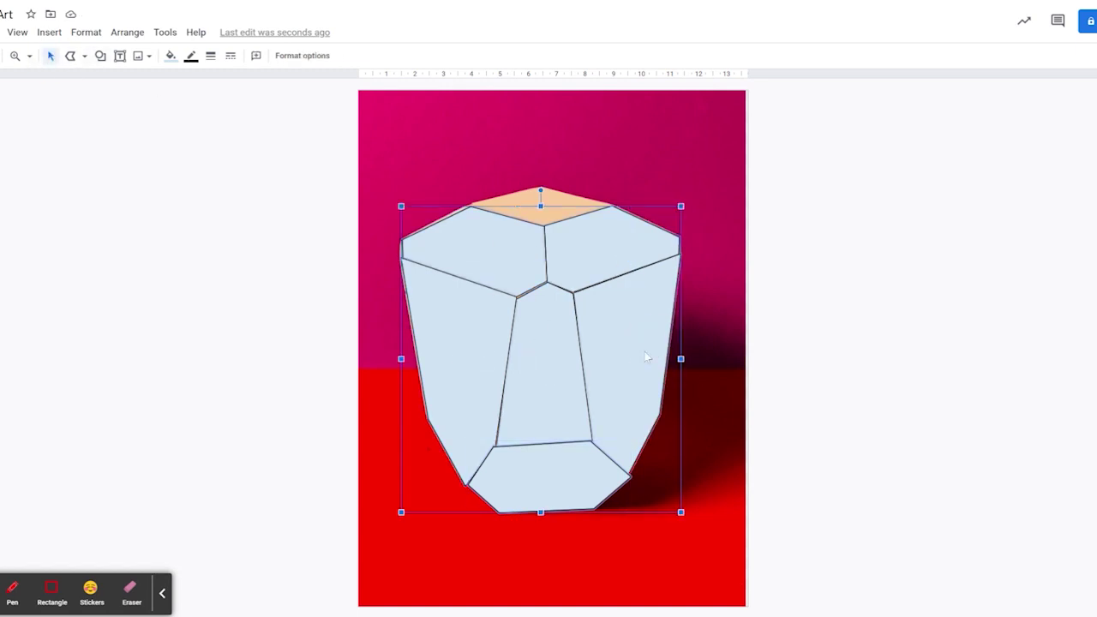
click(169, 56)
click(242, 275)
click(827, 357)
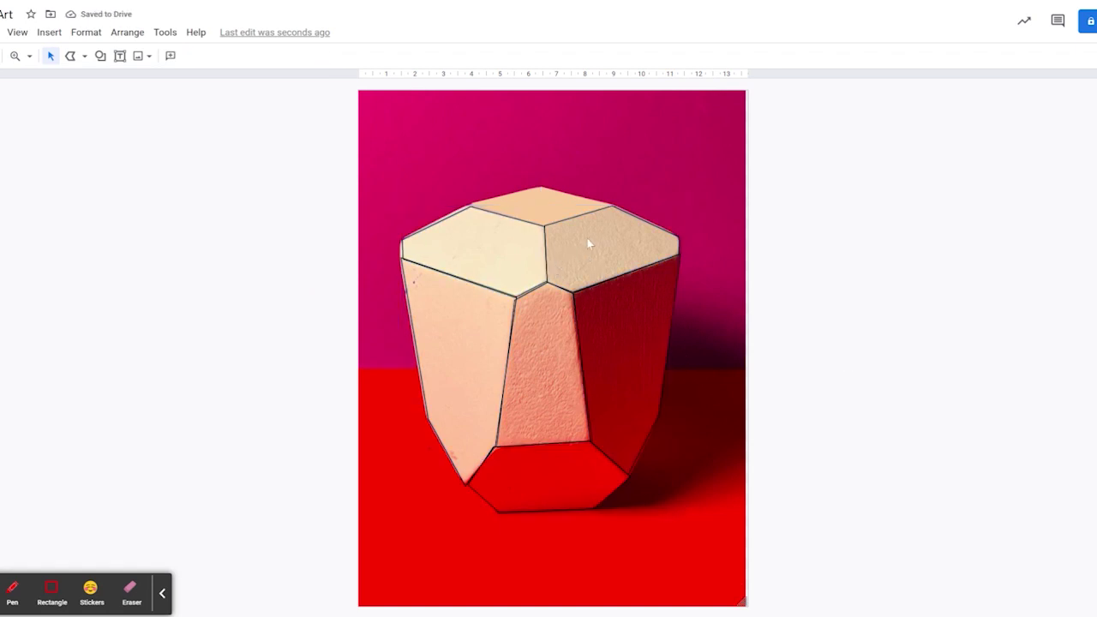
Fill the upper-left facet with pale yellow and the left side facet with light orange.
click(504, 251)
click(169, 55)
click(221, 186)
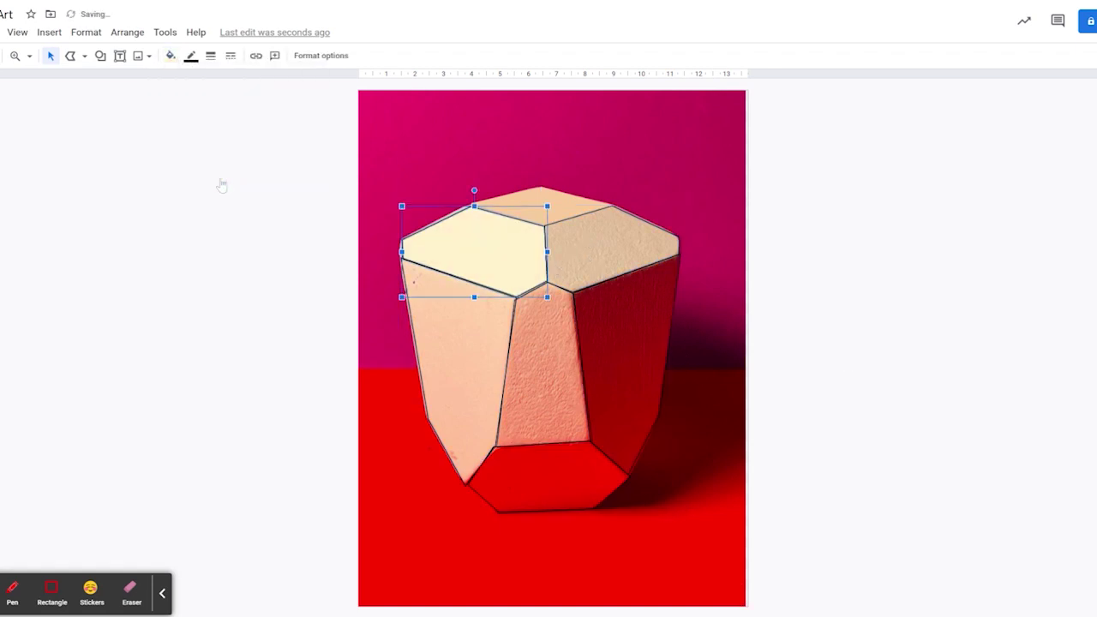
click(455, 340)
click(170, 55)
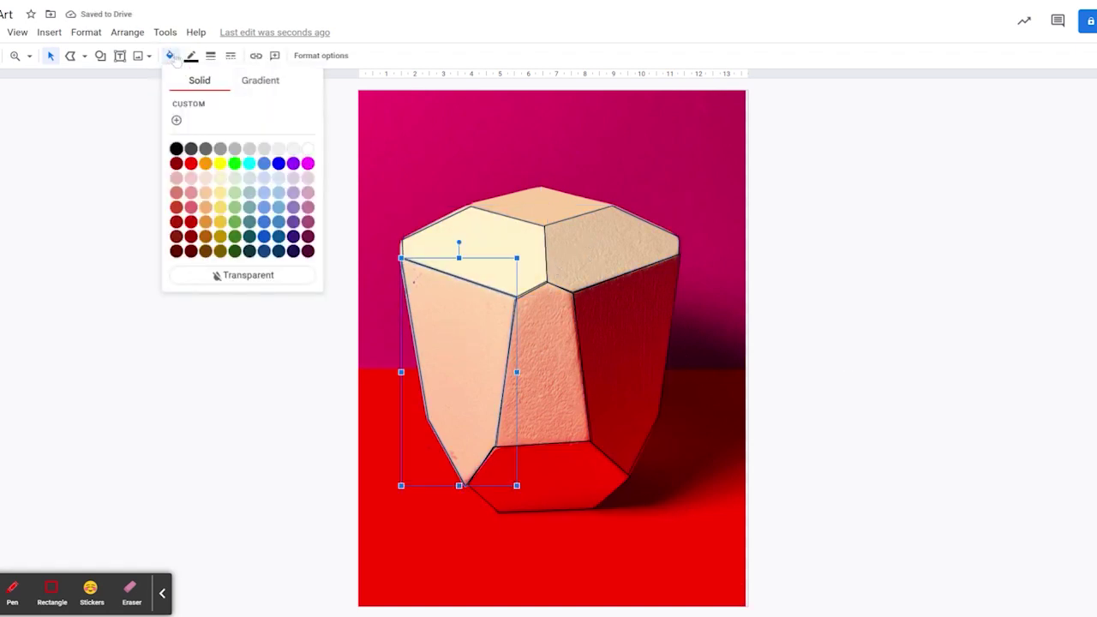
click(206, 193)
Fill the upper-right facet with light orange and the front centre facet with a deeper shade of light orange.
click(571, 257)
click(170, 56)
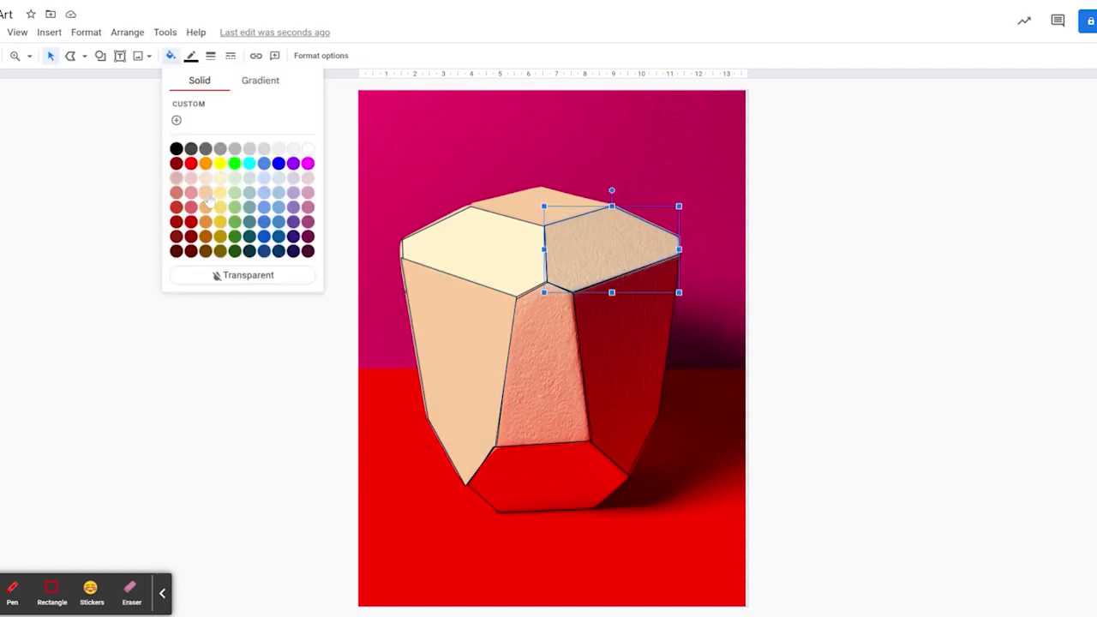
click(206, 194)
click(528, 369)
click(169, 55)
click(206, 206)
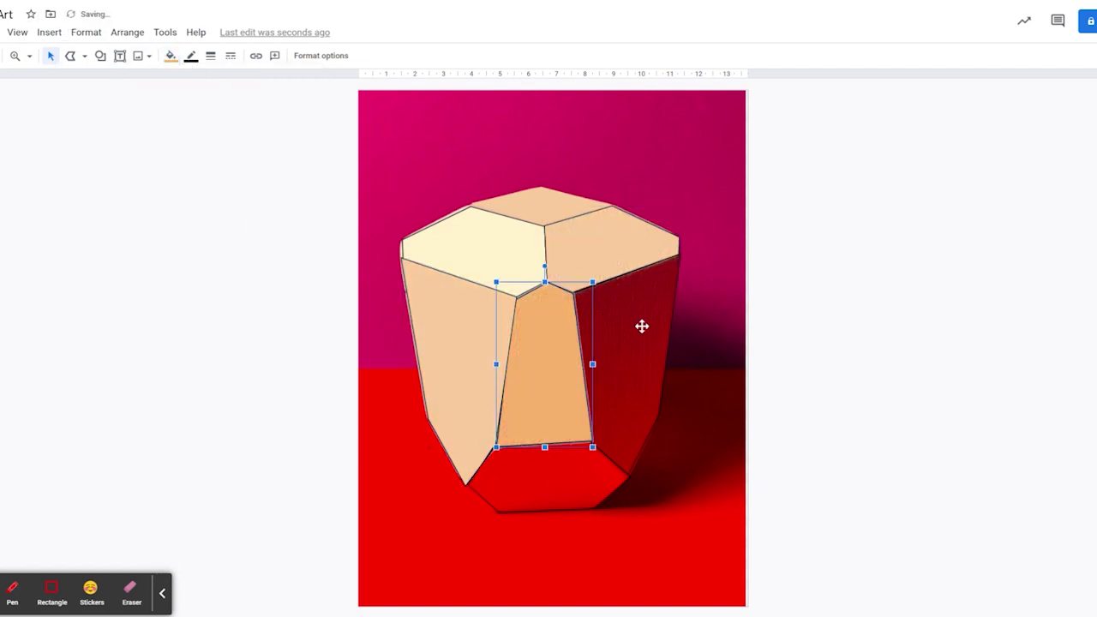
Fill the right side facet with the deeper shade of light red.
click(642, 326)
click(170, 55)
click(194, 200)
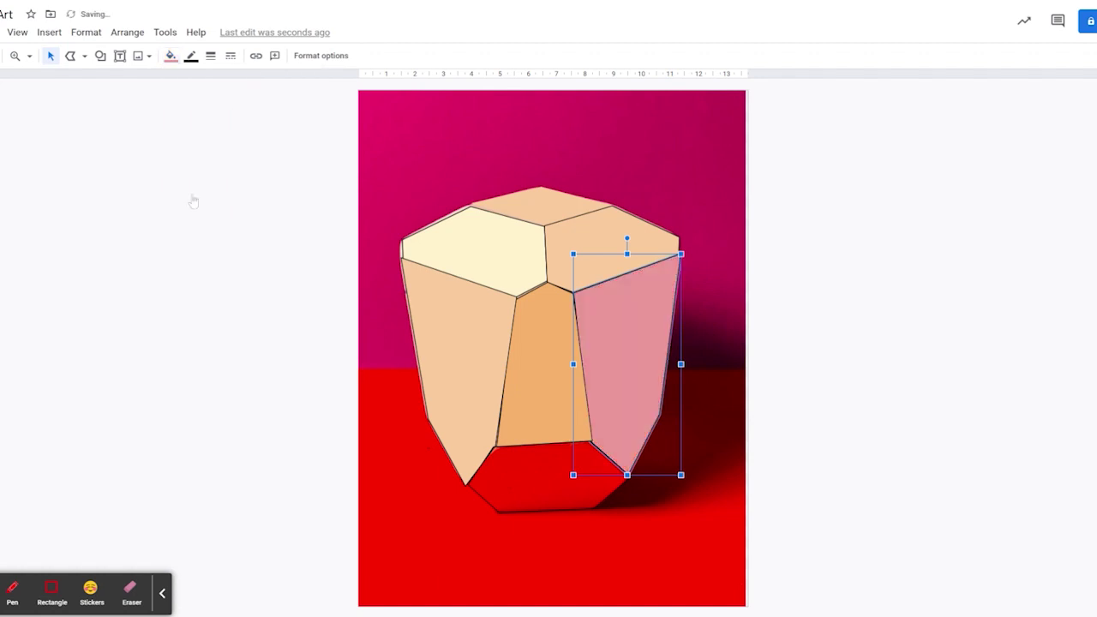
click(170, 55)
click(190, 207)
Fill the bottom facet with the custom red #ff0000ff.
click(538, 474)
click(170, 56)
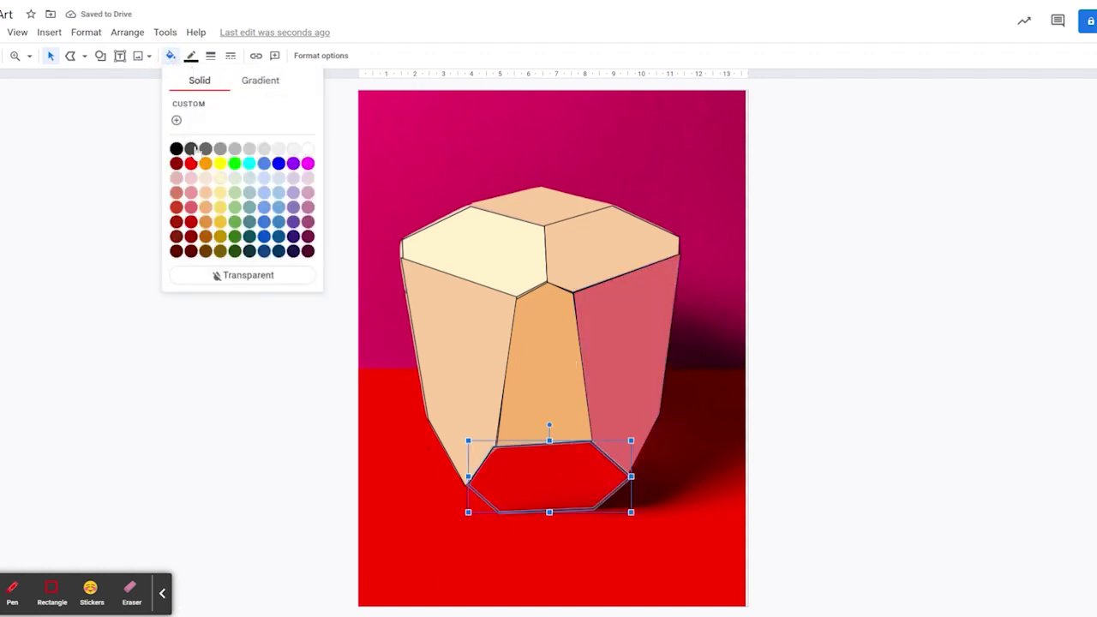
click(177, 119)
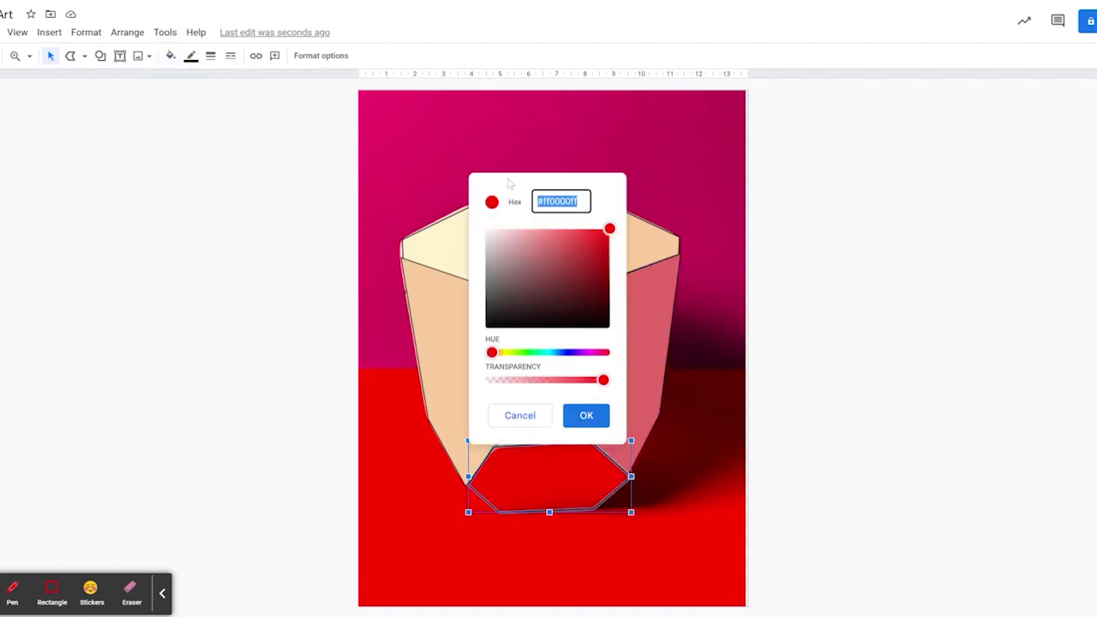
click(583, 416)
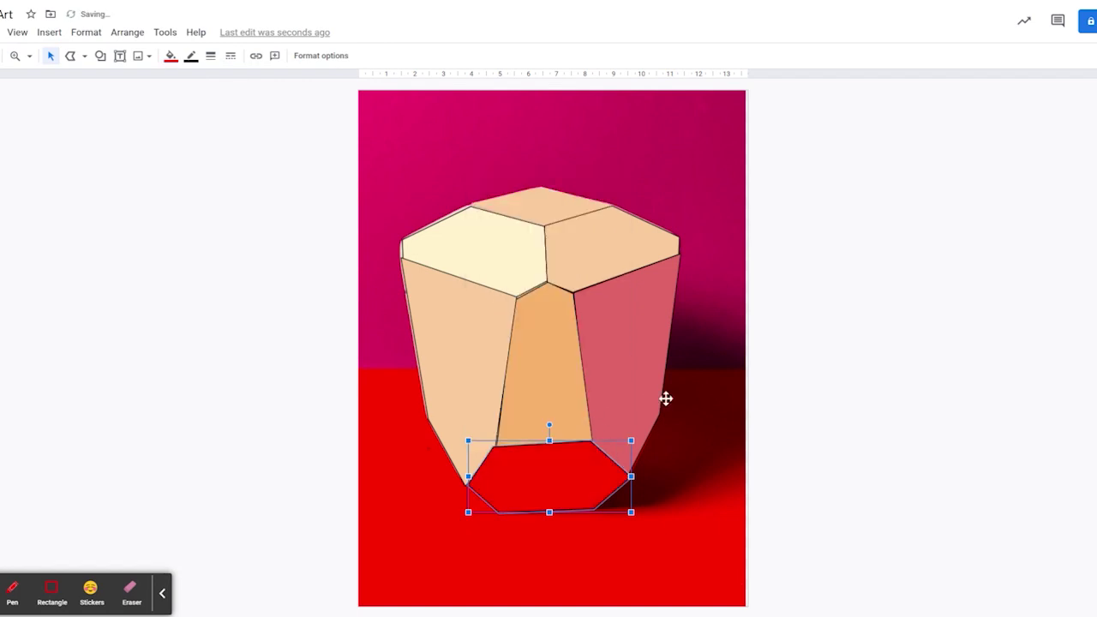
click(805, 353)
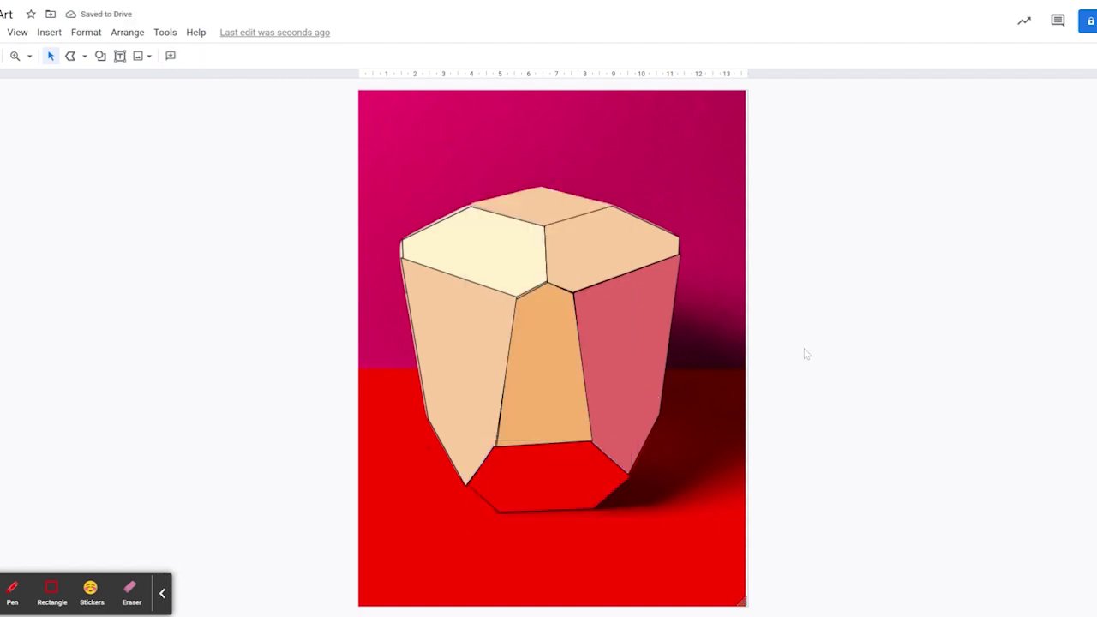
Trace the floor area from the horizon line to the page's lower edge as a polyline shape and fill it dark red.
click(84, 56)
click(100, 181)
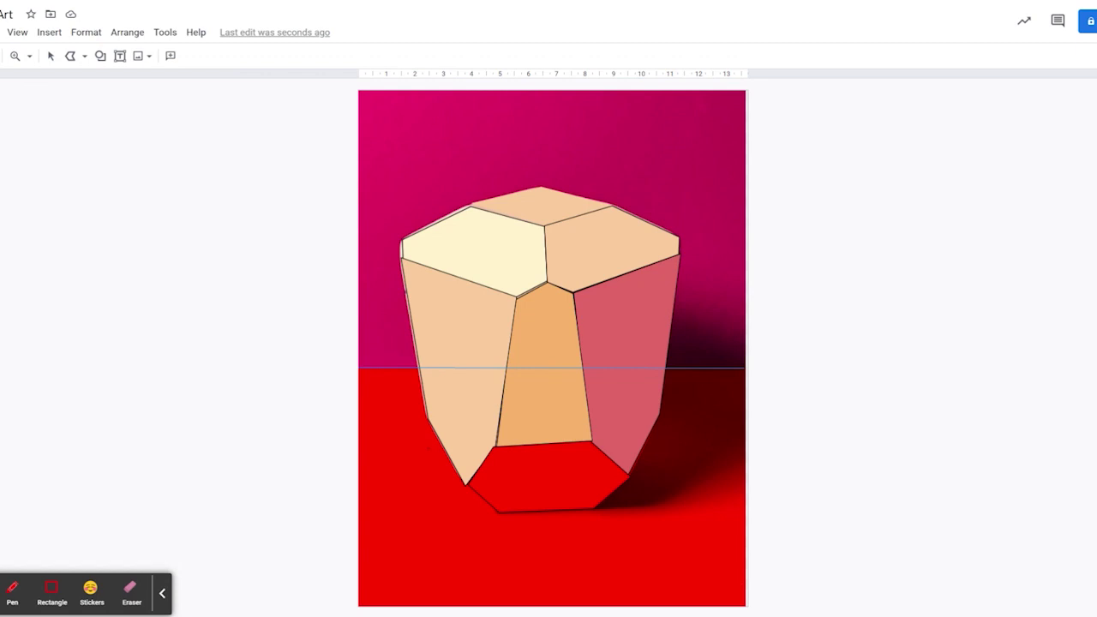
click(745, 370)
click(745, 605)
click(360, 605)
click(359, 370)
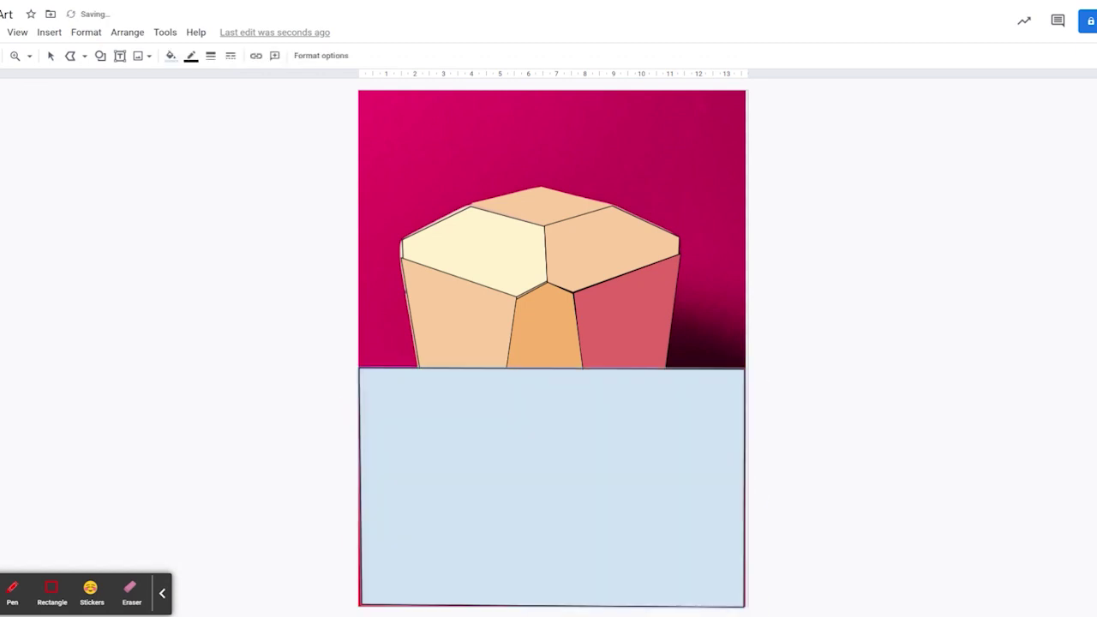
click(171, 55)
click(191, 224)
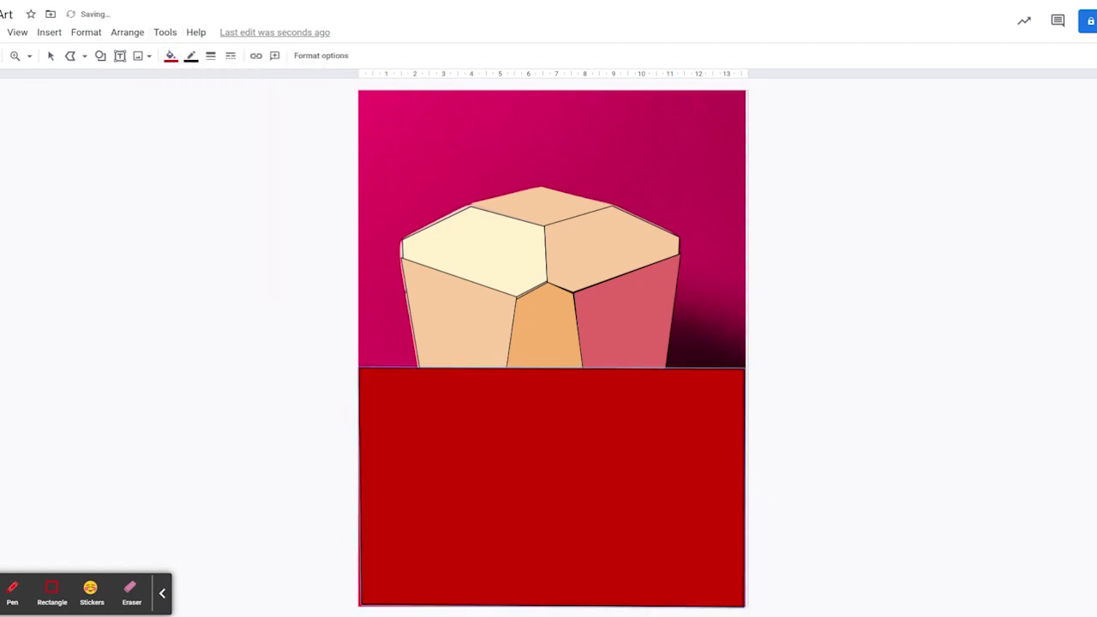
Send the dark red floor shape backwards step by step until it lies behind the stone's bottom, side and front centre facets.
click(126, 32)
mouse_move(214, 54)
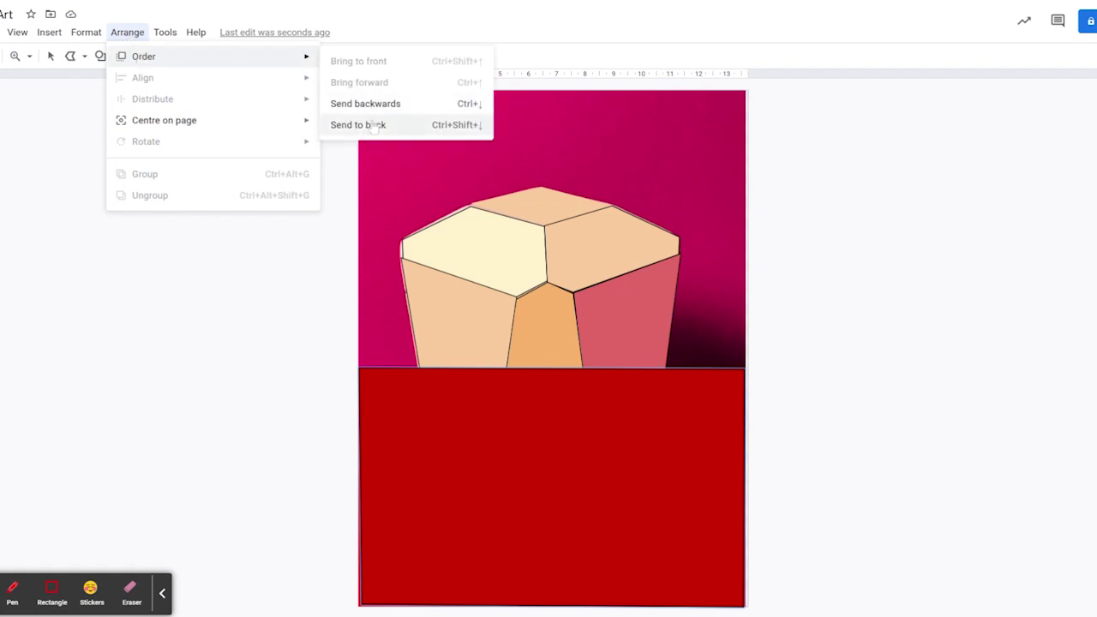
click(373, 116)
click(127, 31)
mouse_move(123, 56)
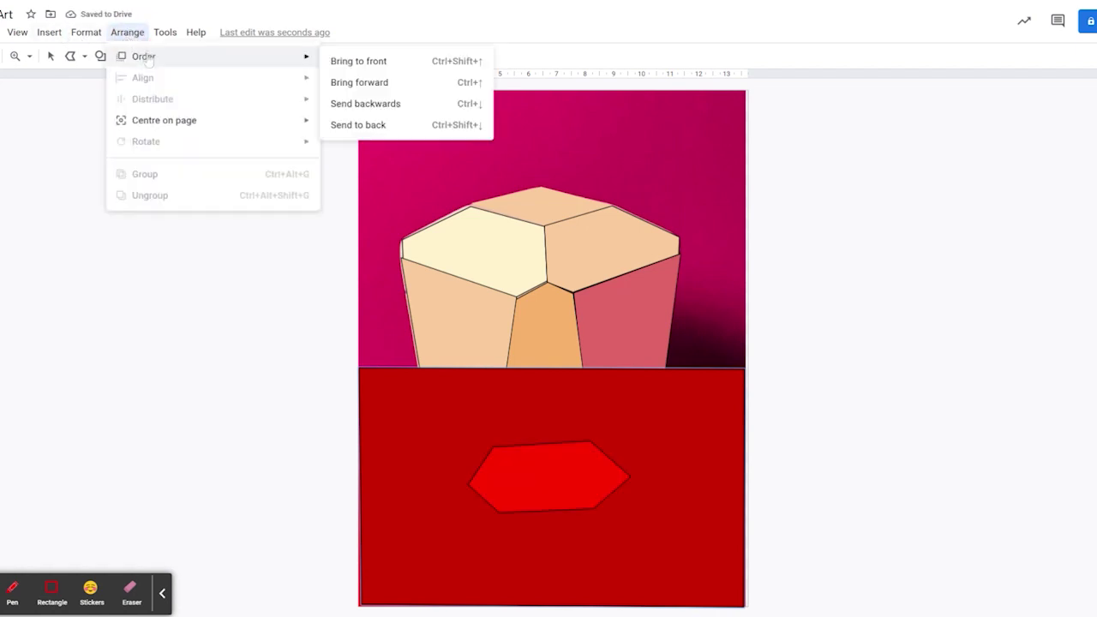
click(379, 103)
click(126, 32)
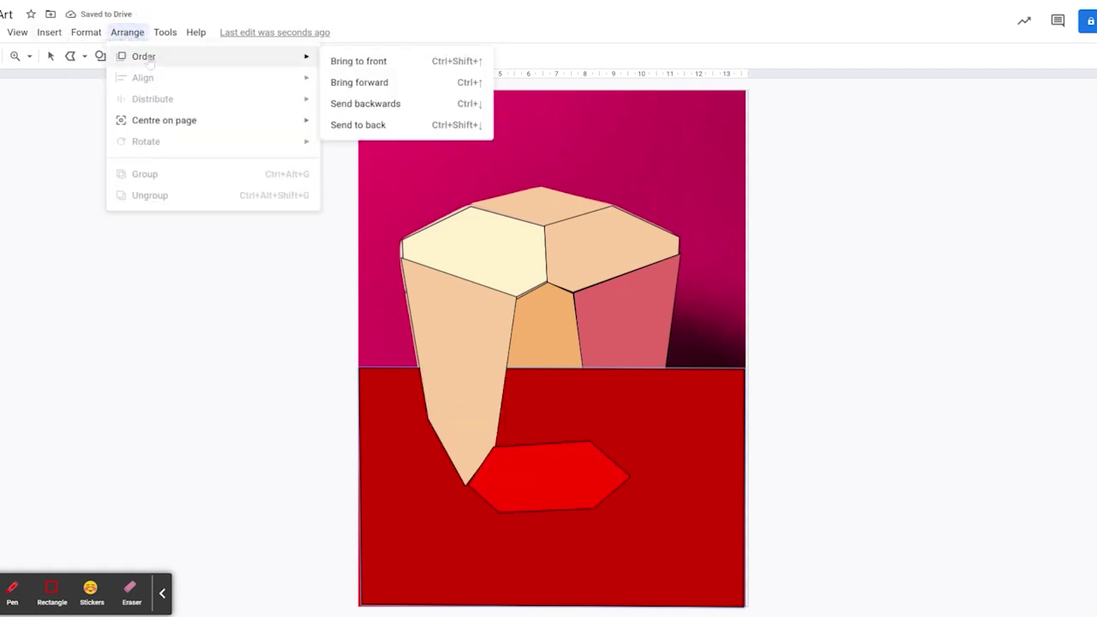
click(368, 103)
click(126, 32)
click(374, 104)
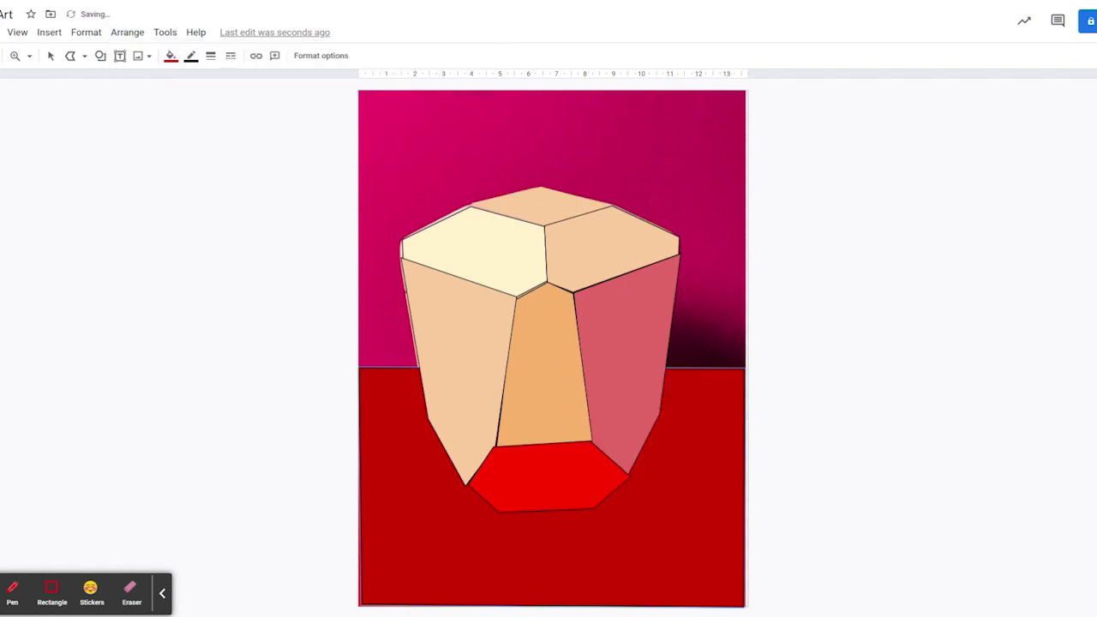
Draw a rectangle covering the background from the horizon line to the page's upper edge and make its fill transparent.
click(100, 56)
mouse_move(123, 77)
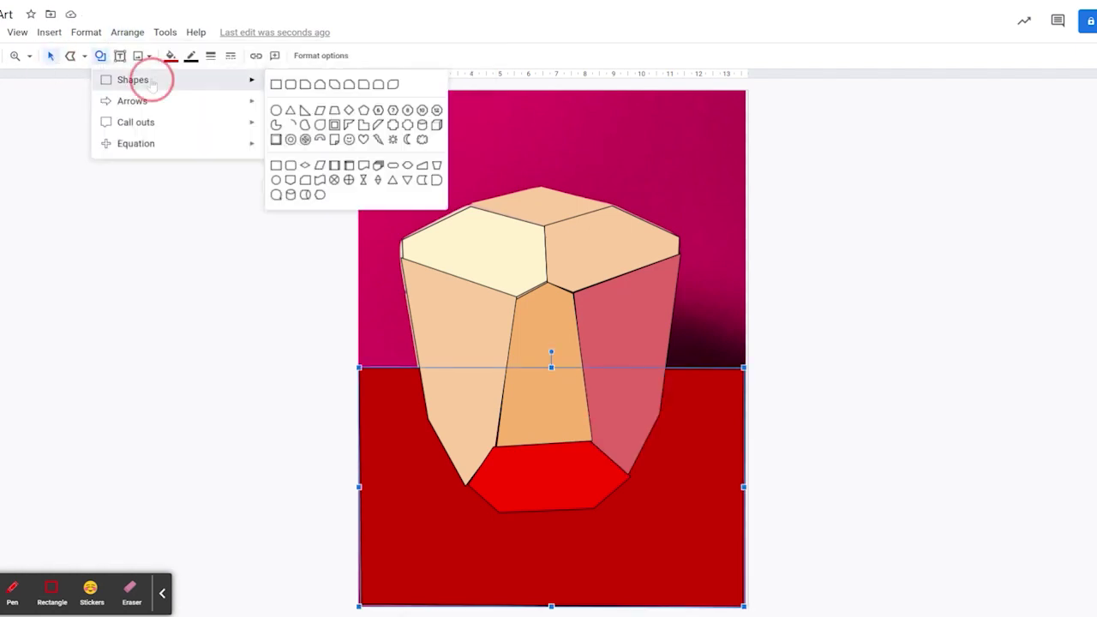
click(277, 86)
drag(358, 367, 747, 90)
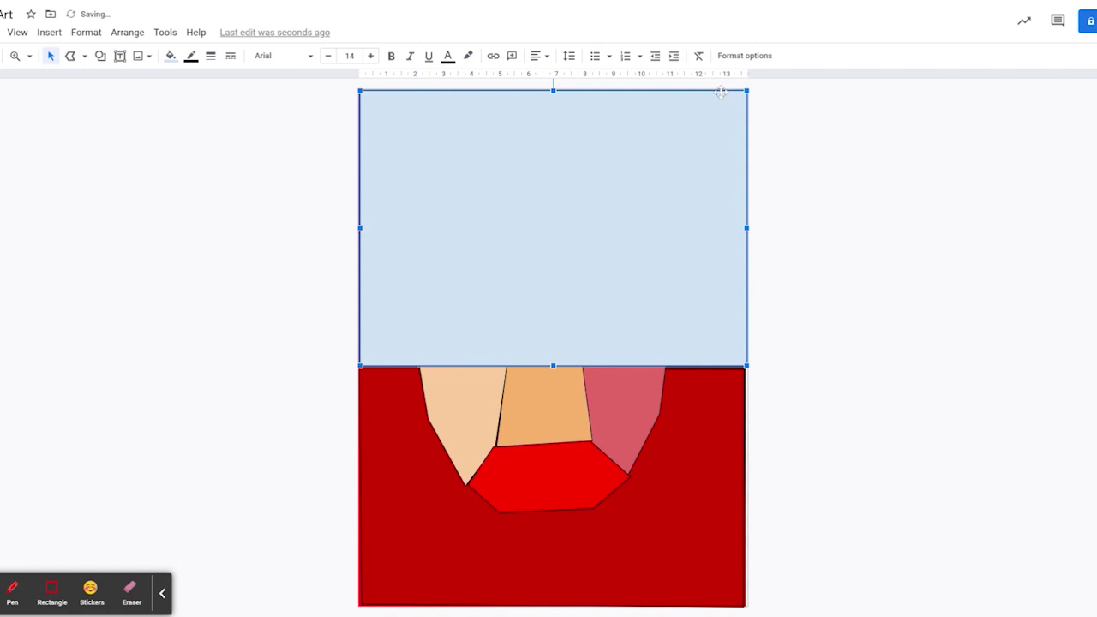
click(170, 55)
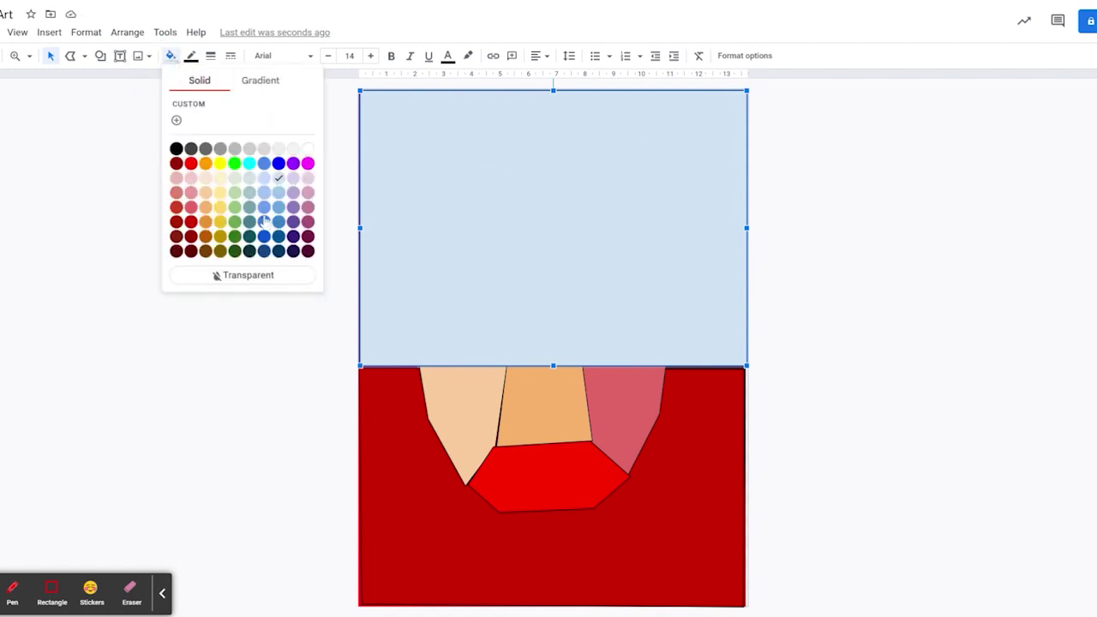
click(246, 276)
Move the reference photo off the page to sit beside the artwork, and fit the transparent rectangle back over the background area.
drag(671, 169, 743, 169)
drag(379, 215, 0, 215)
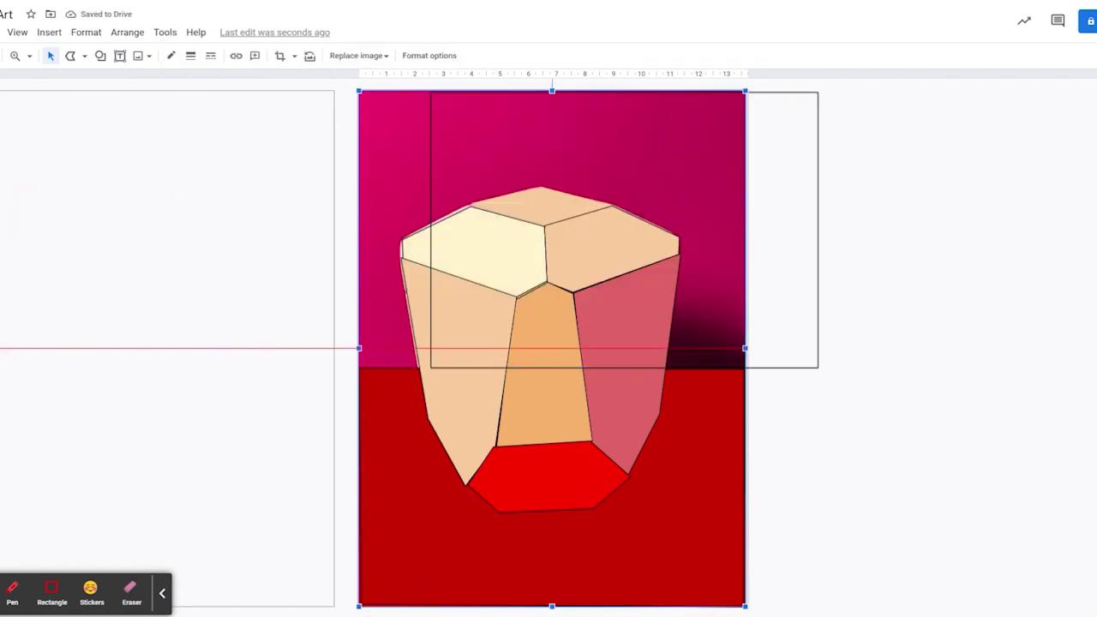
drag(504, 164, 433, 154)
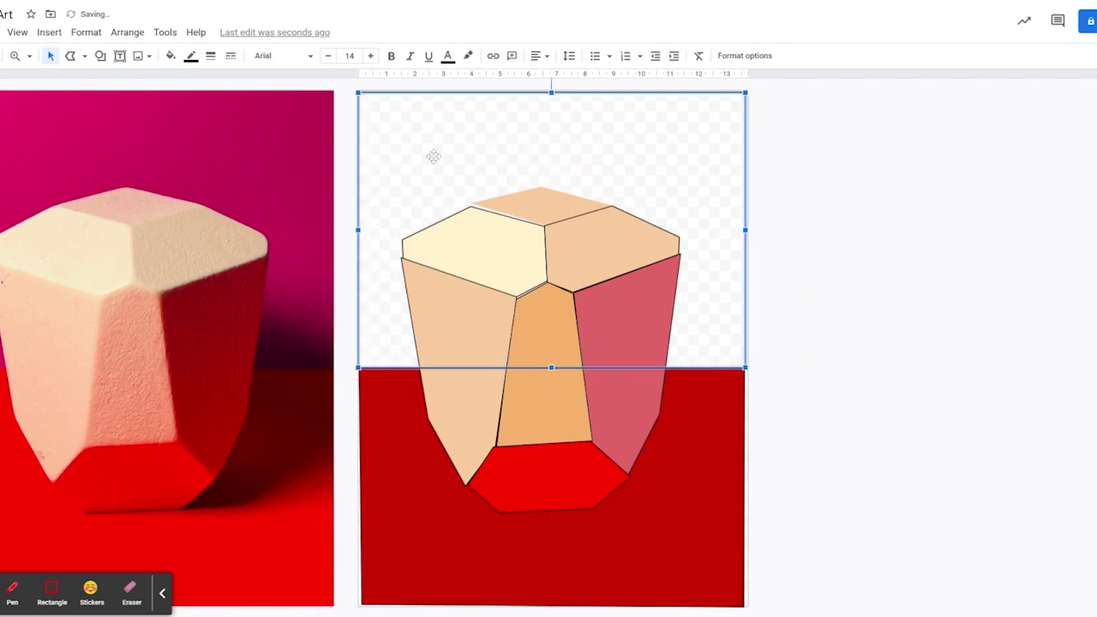
Fill the background rectangle with the light red linear gradient preset.
click(170, 56)
click(257, 78)
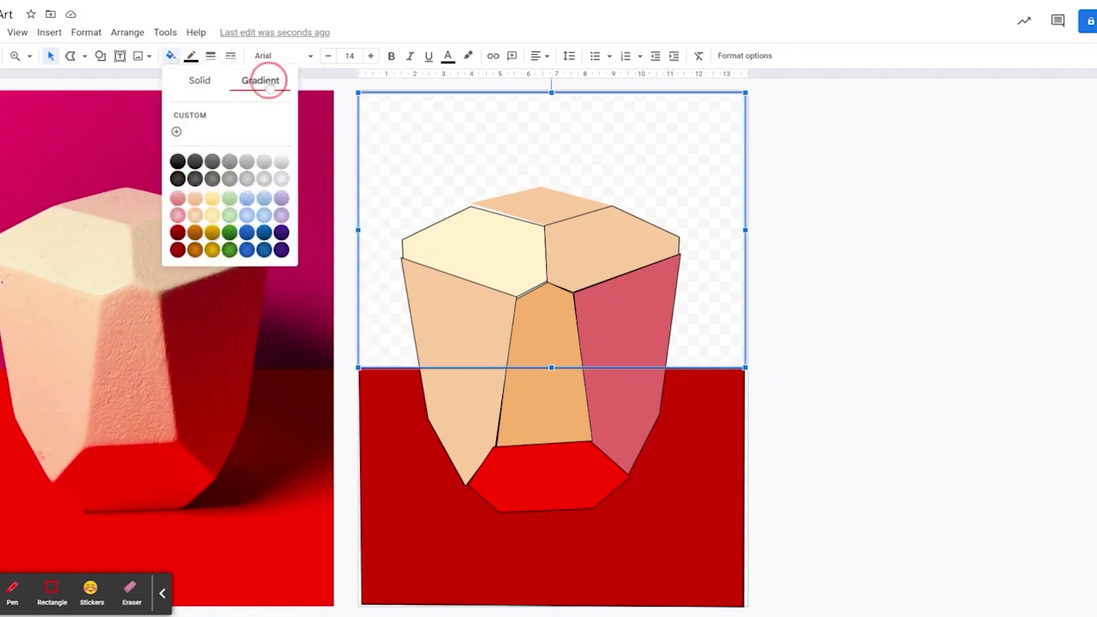
click(189, 202)
Customise the background gradient by changing its first stop to a custom saturated magenta.
click(171, 58)
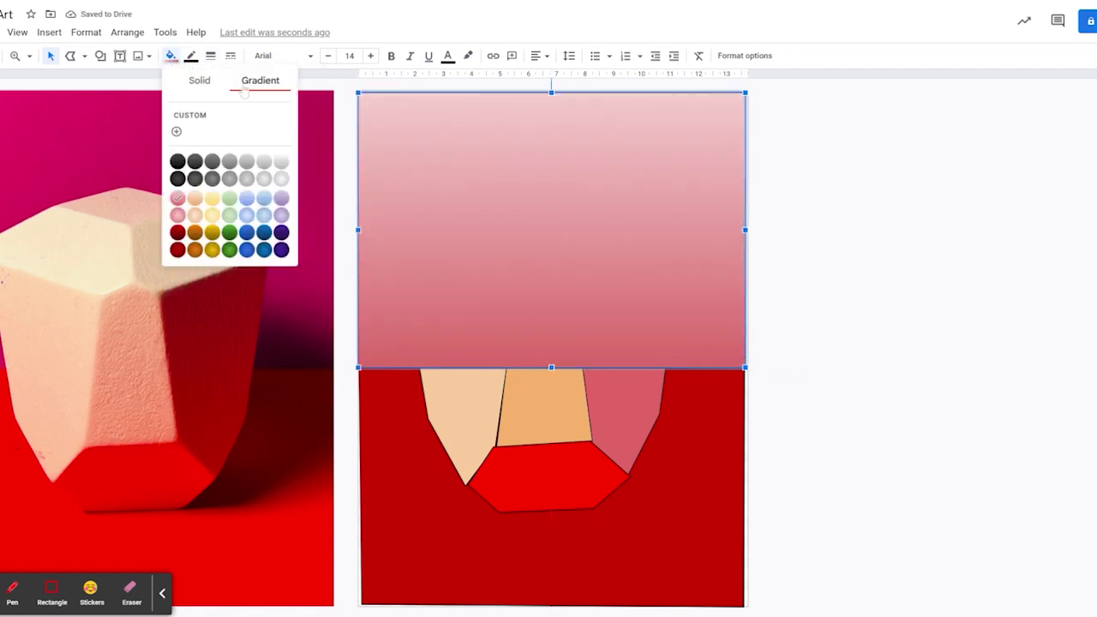
click(202, 116)
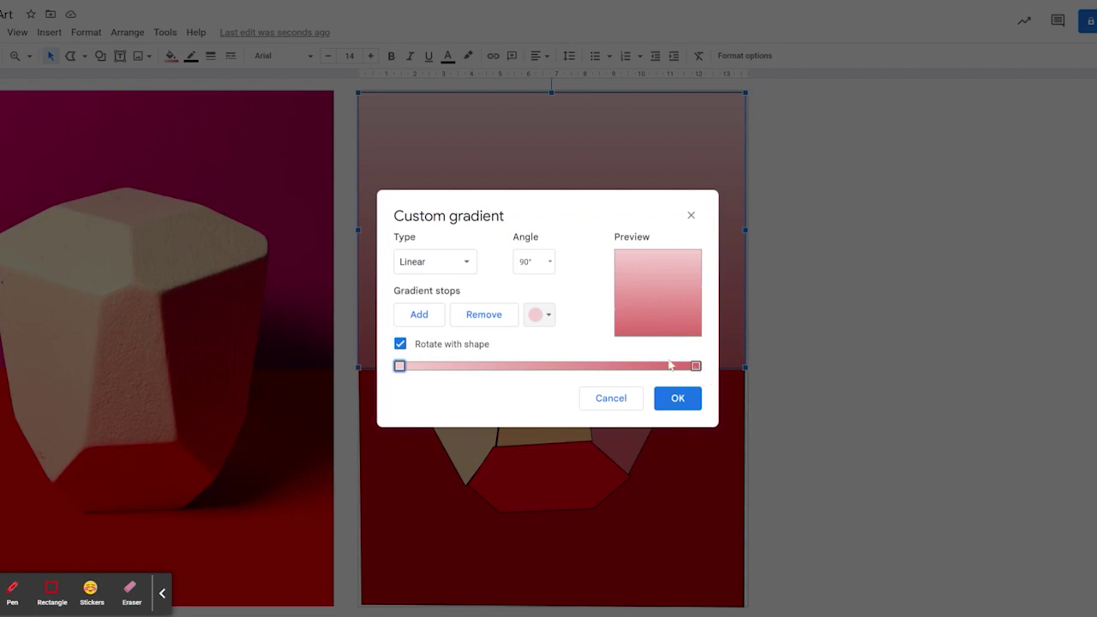
click(539, 314)
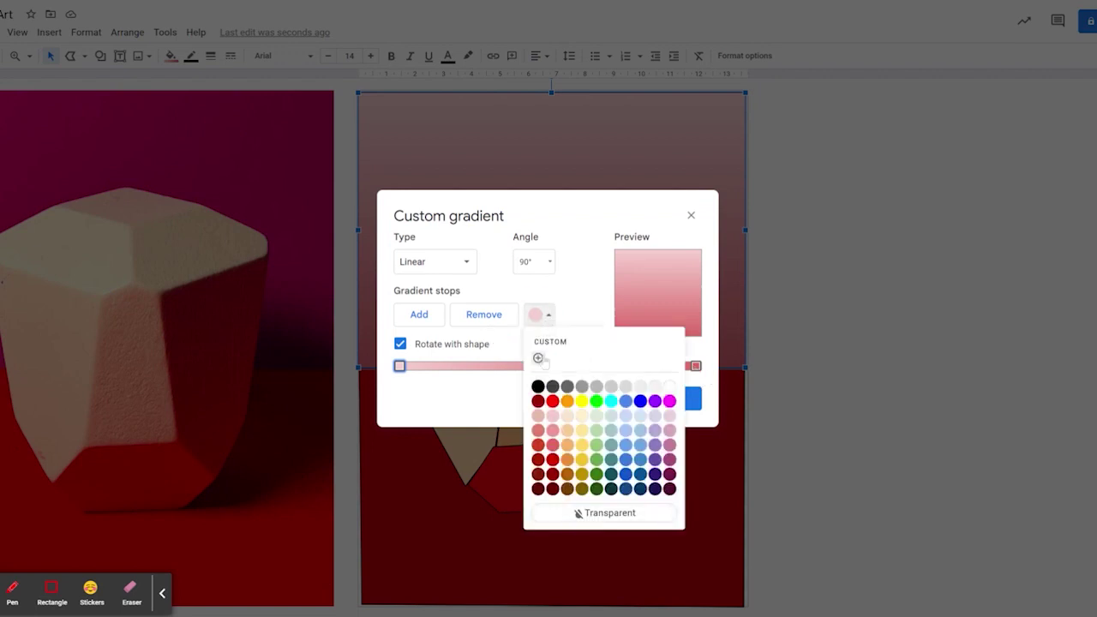
click(538, 358)
drag(597, 353, 587, 352)
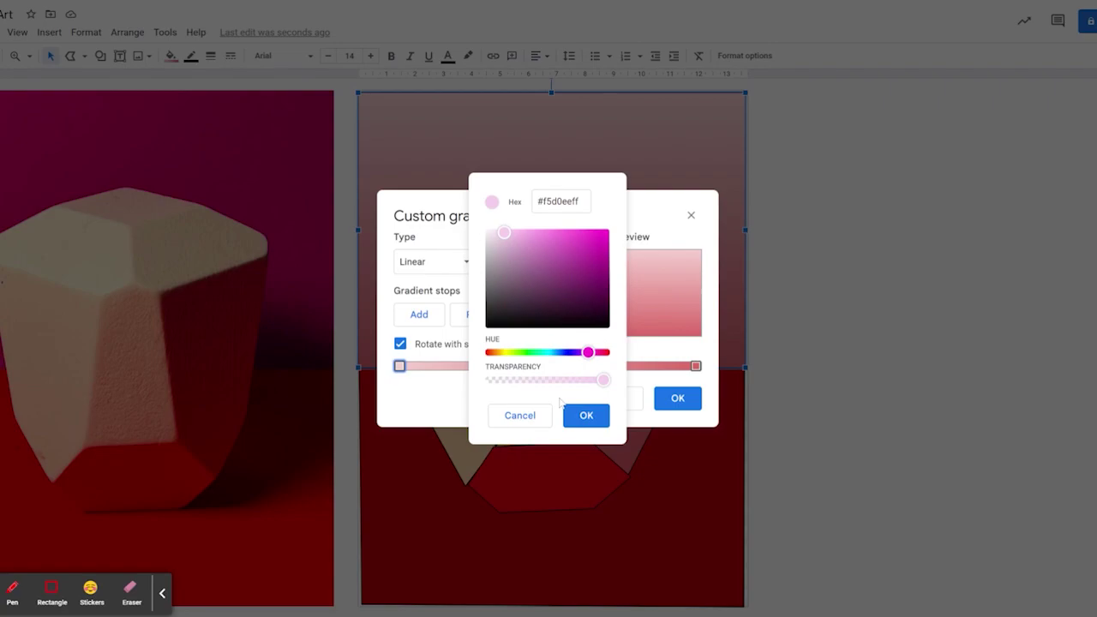
click(591, 240)
click(586, 415)
click(676, 398)
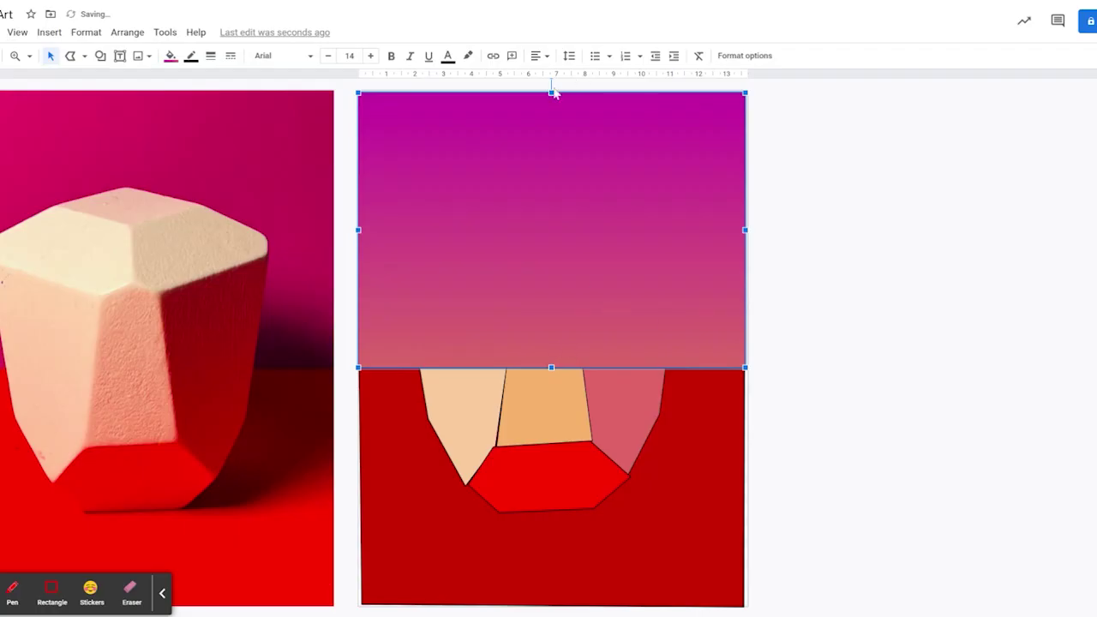
Rotate the background rectangle 180° so the magenta lies at the horizon, and send it to the back.
drag(553, 81, 551, 416)
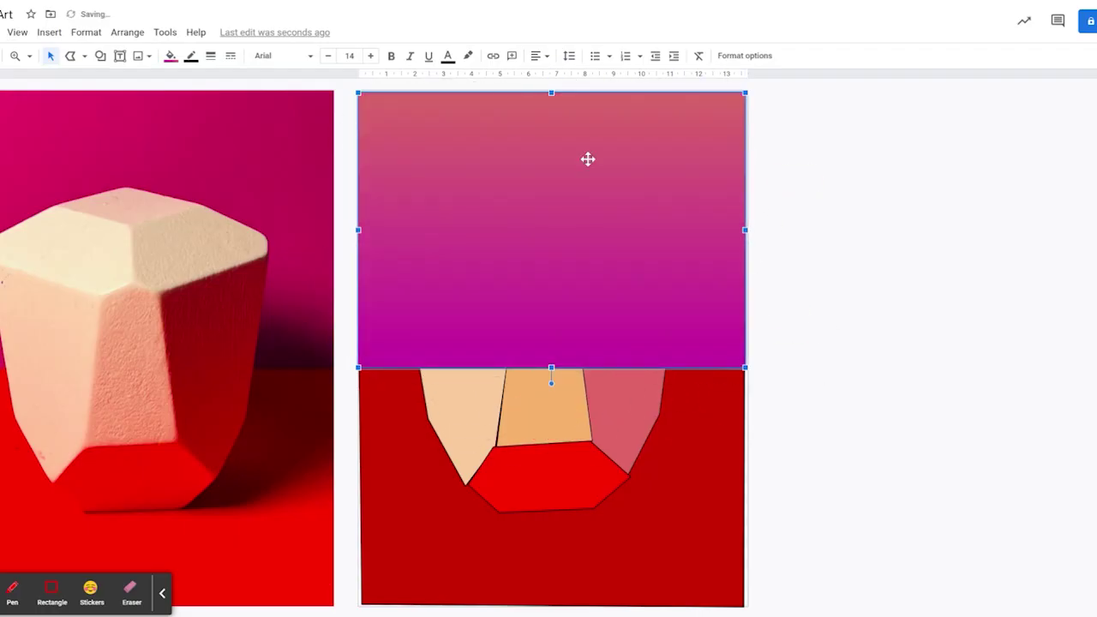
click(142, 33)
mouse_move(172, 56)
click(377, 123)
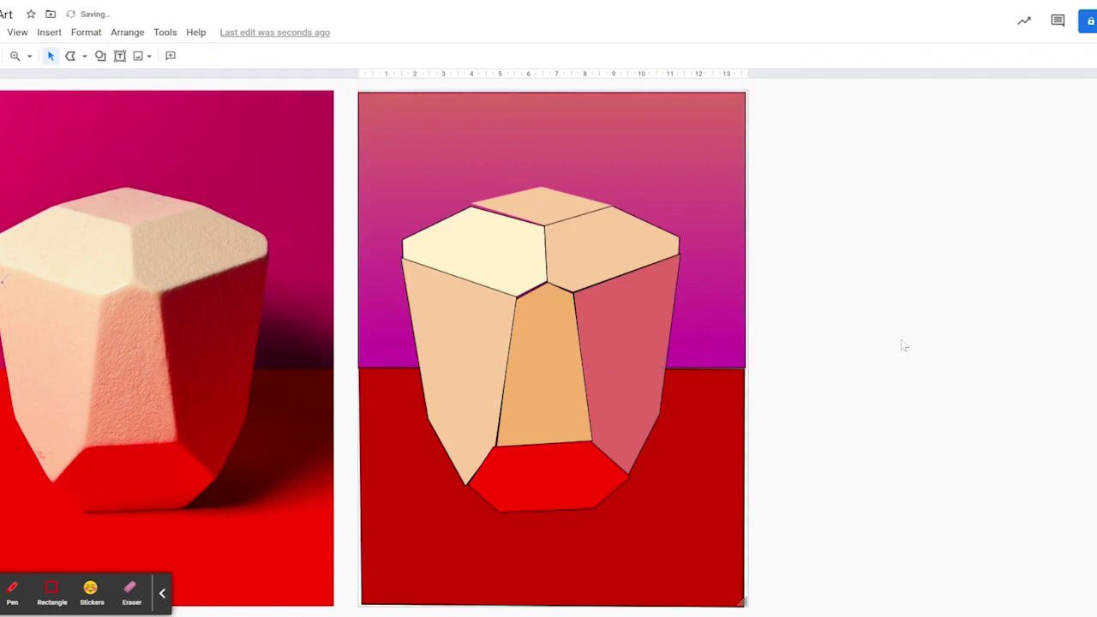
Make the background rectangle's border transparent.
click(417, 124)
click(191, 57)
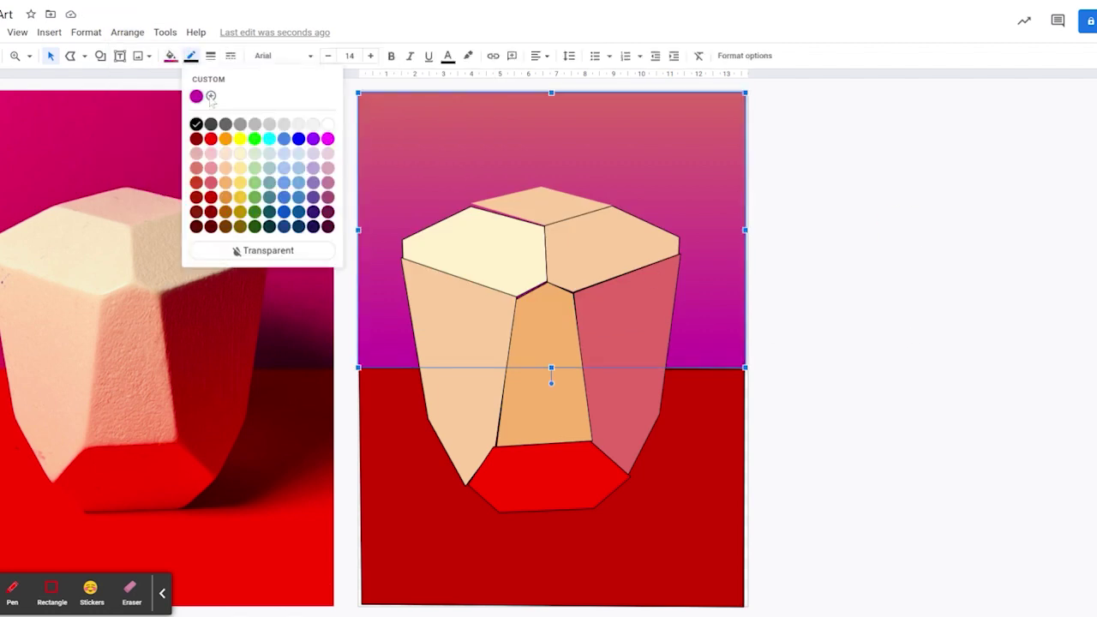
click(260, 251)
Make the borders of the stone's outlined top, side, front centre and bottom facets transparent.
click(484, 262)
shift+click(601, 267)
shift+click(470, 347)
shift+click(554, 360)
shift+click(616, 377)
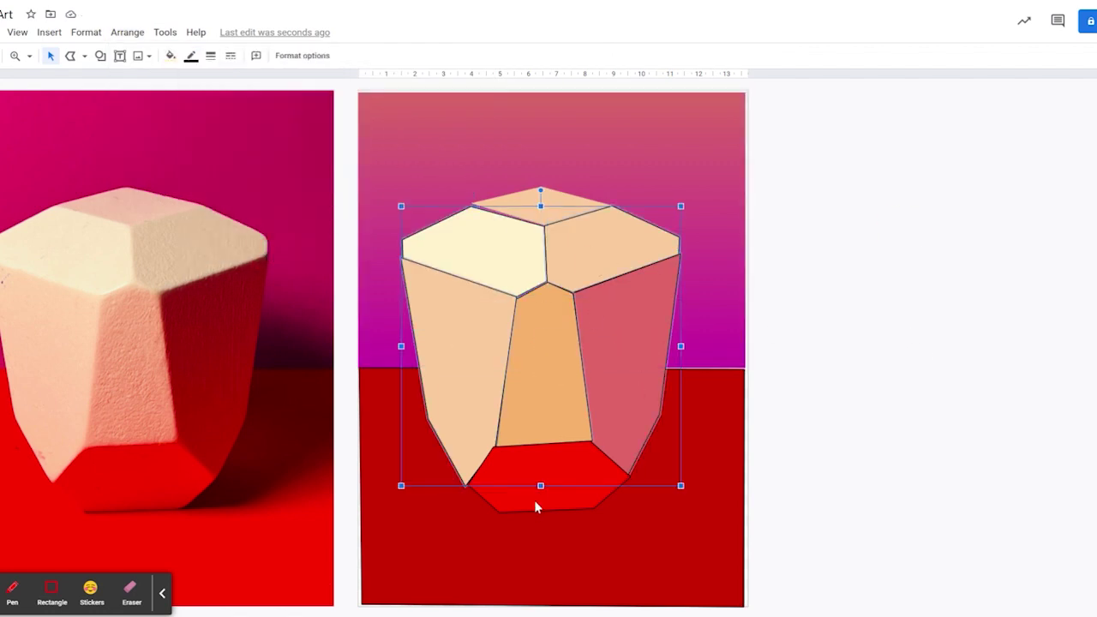
shift+click(537, 502)
click(190, 56)
click(243, 249)
click(883, 379)
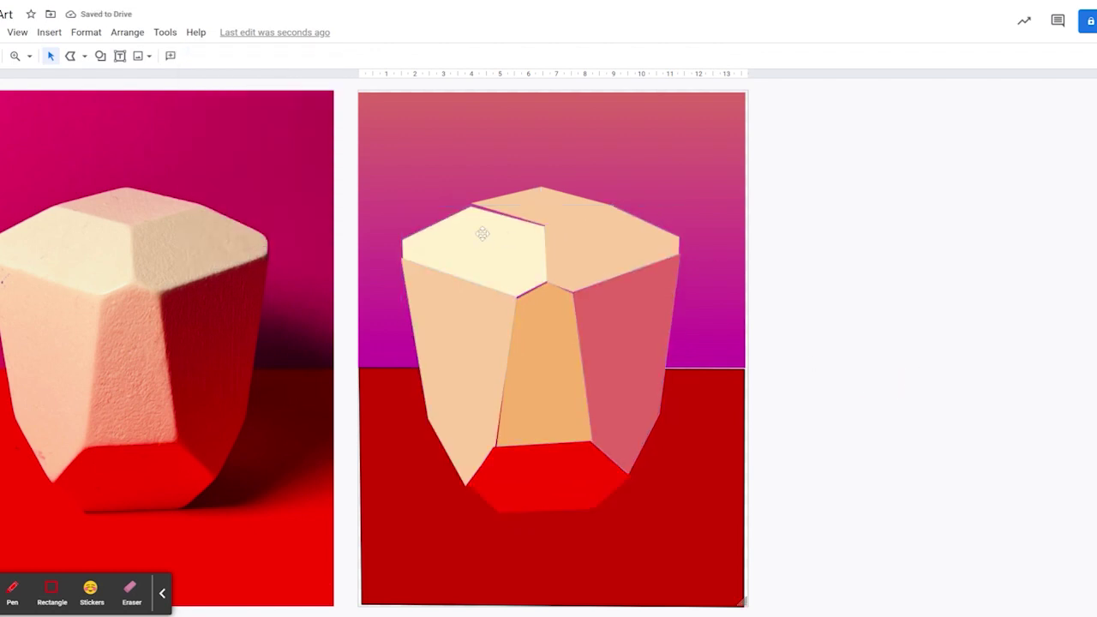
Close the gaps around the cream top, left side and front centre facets by nudging the facets and their corner points together.
click(467, 246)
drag(475, 205, 476, 202)
click(548, 320)
double_click(545, 308)
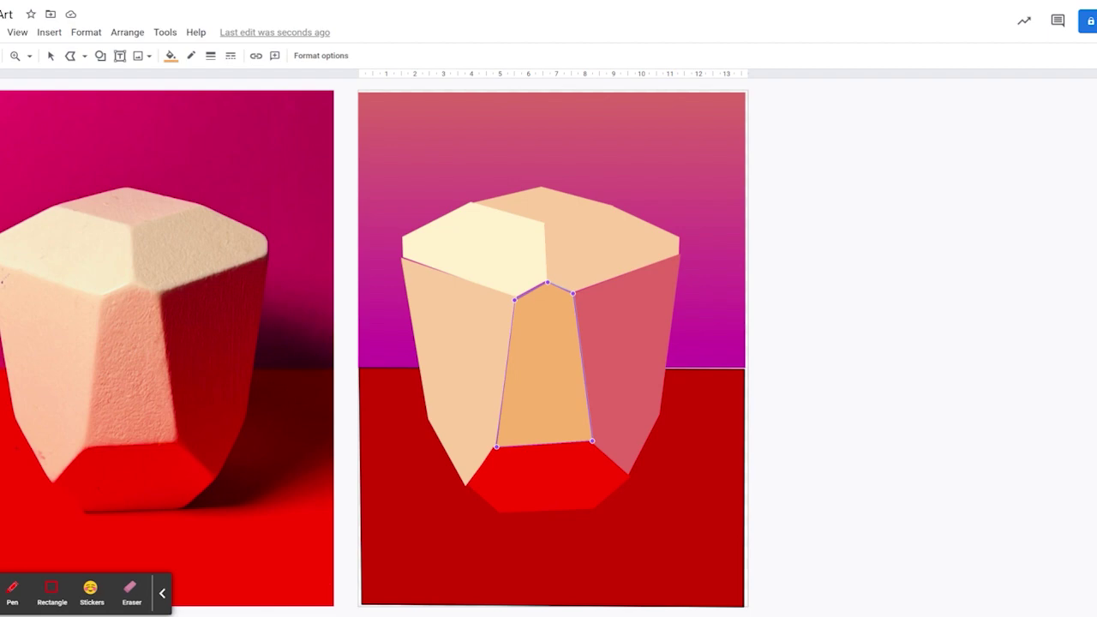
drag(548, 285, 546, 283)
double_click(493, 309)
drag(402, 258, 404, 255)
double_click(538, 304)
drag(547, 282, 545, 280)
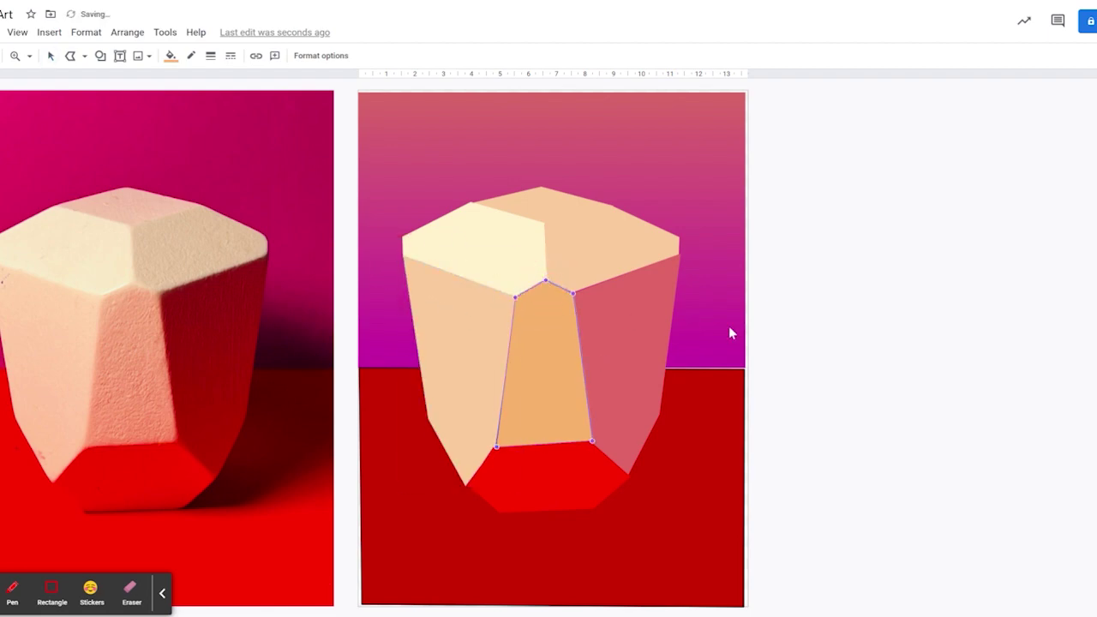
Adjust the bottom facet's left corner point to meet the left side facet, and close the gap along the horizon line.
click(520, 495)
double_click(473, 490)
drag(467, 484, 467, 486)
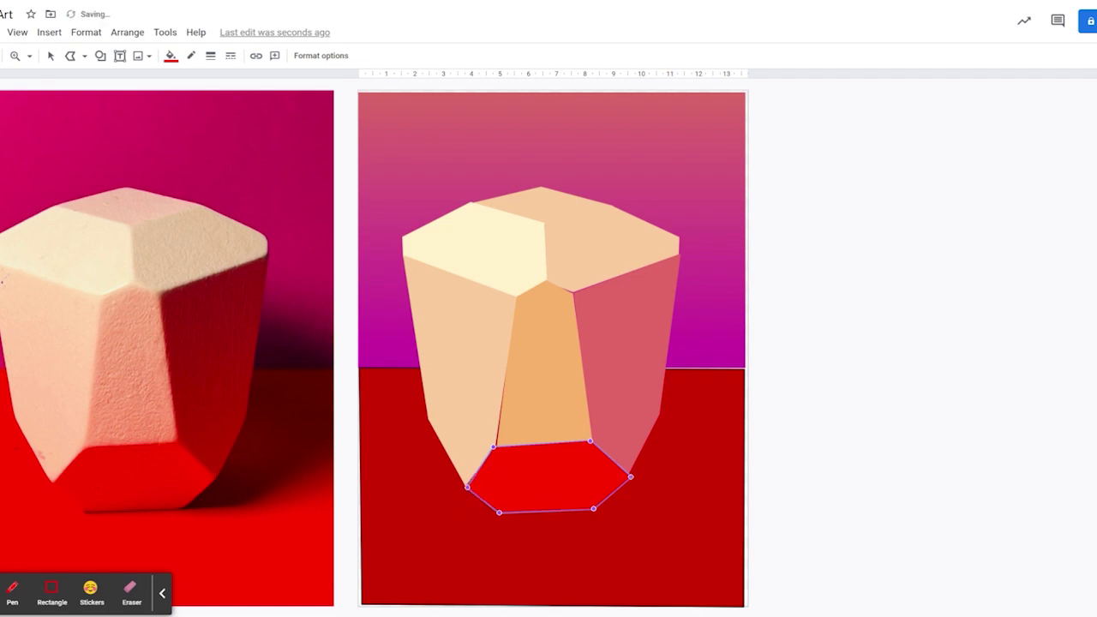
click(717, 360)
click(778, 375)
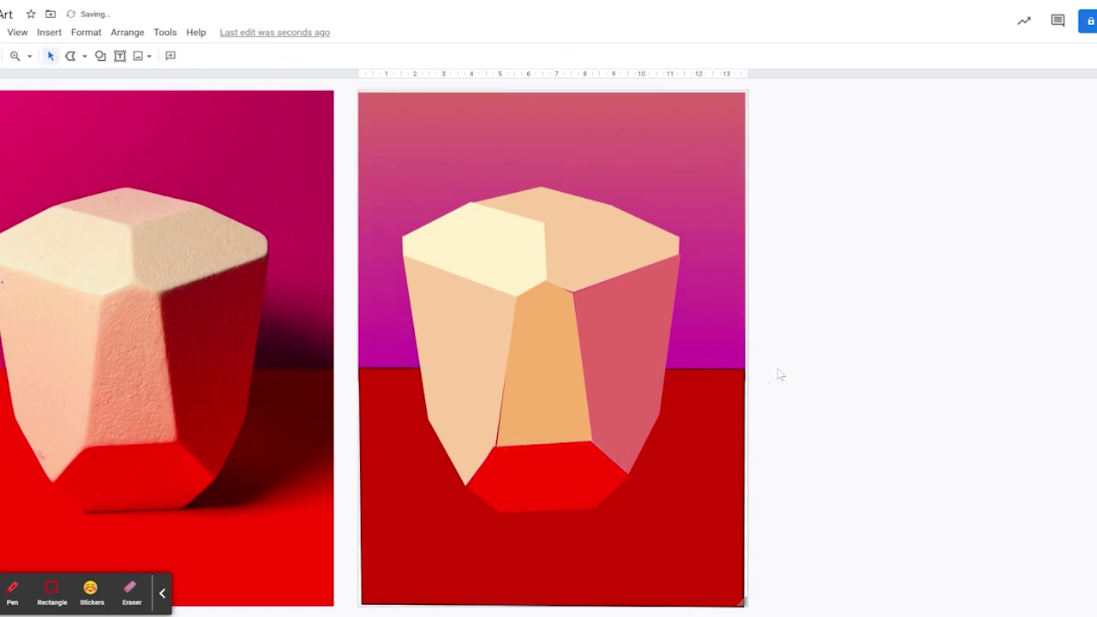
Trace the stone's cast shadow in the reference photo as a closed polyline shape.
click(84, 56)
click(118, 168)
click(266, 312)
click(333, 343)
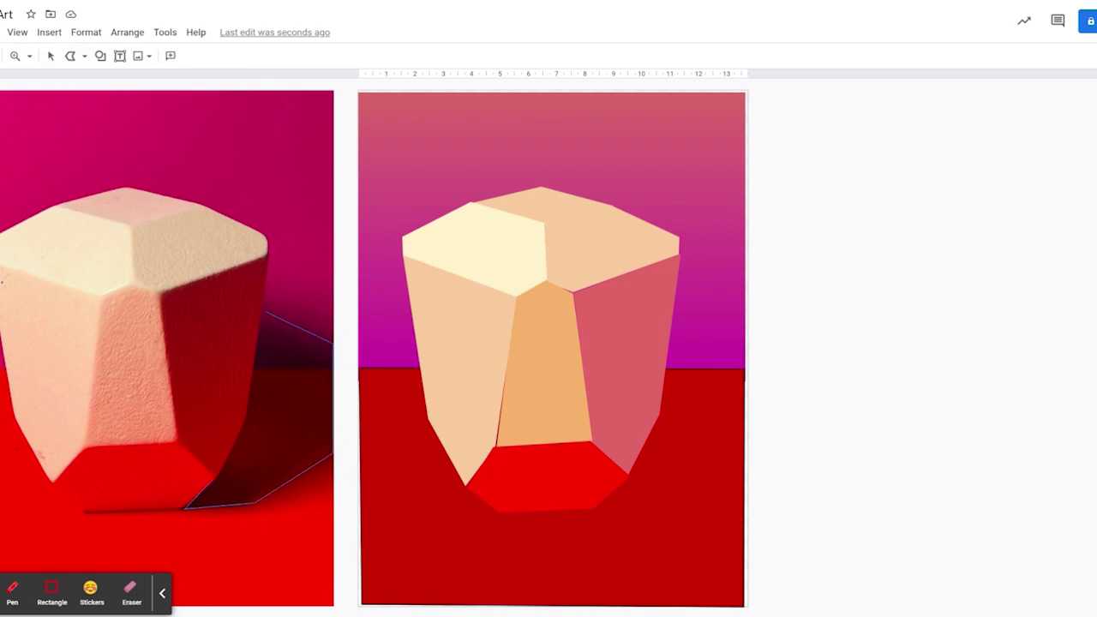
click(265, 313)
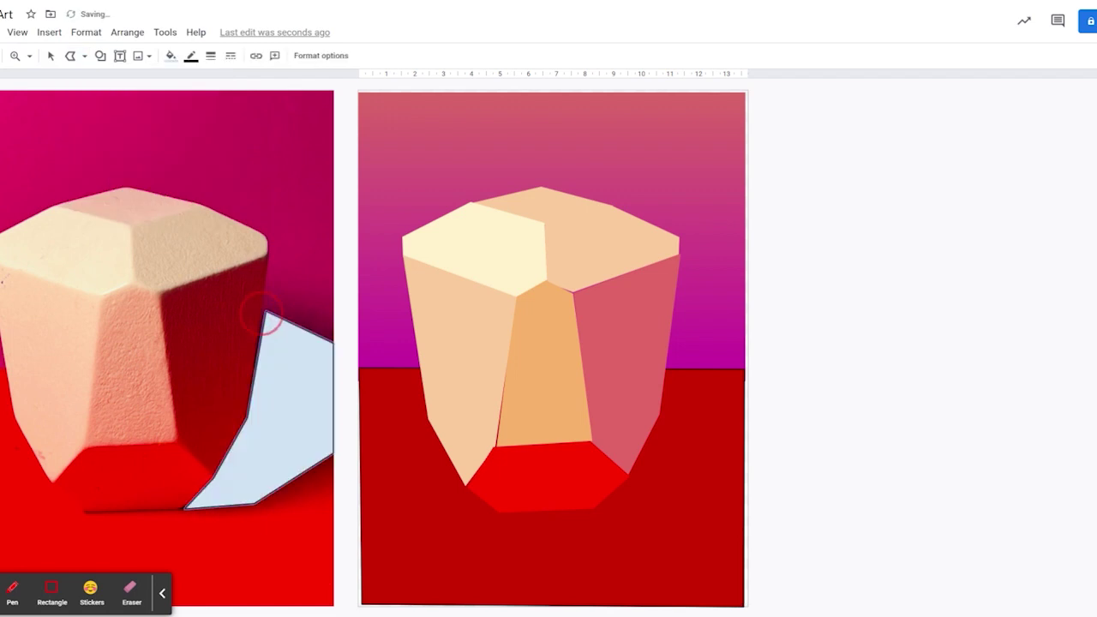
Place the cast shadow shape beside the stone's right side facet in the artwork and make its border transparent.
drag(281, 375, 690, 382)
click(193, 60)
click(262, 255)
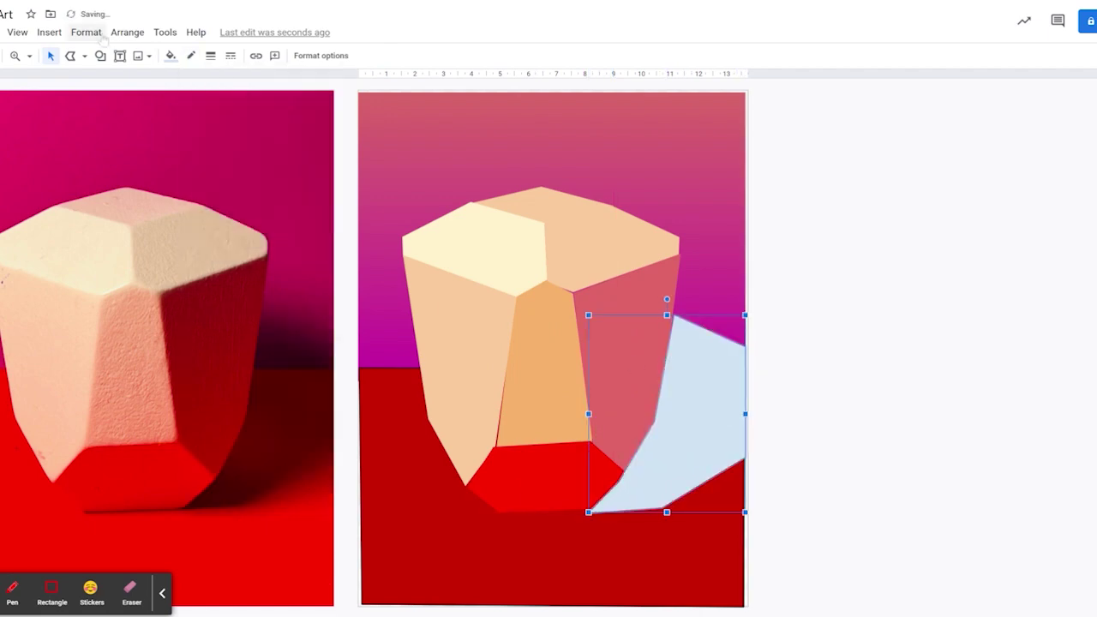
Fill the cast shadow shape with the dark purple linear gradient preset.
click(171, 57)
click(257, 80)
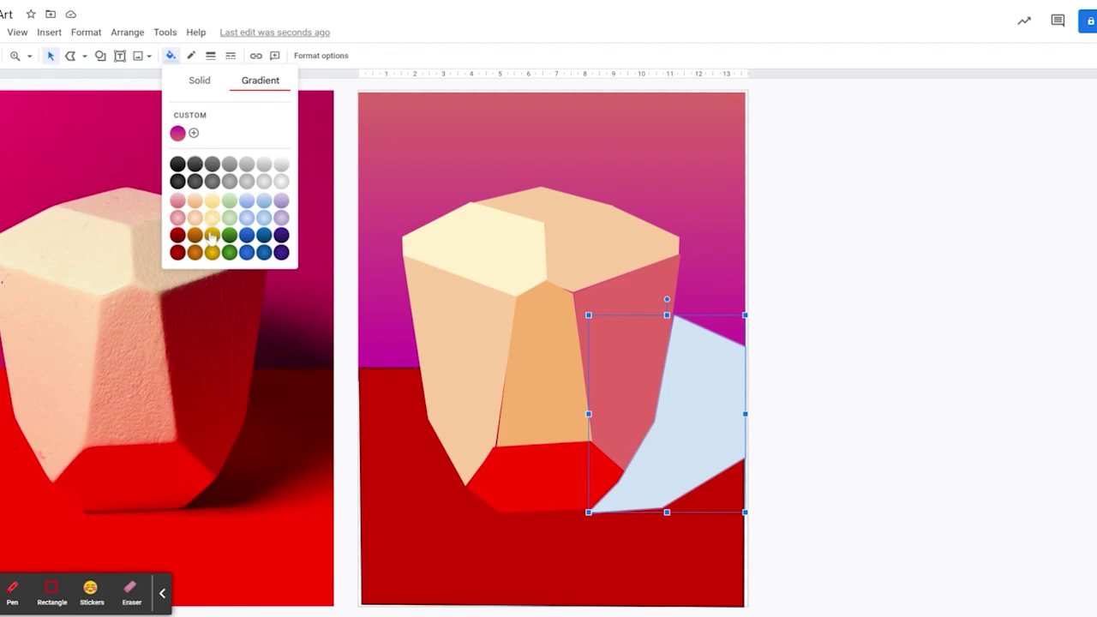
click(281, 236)
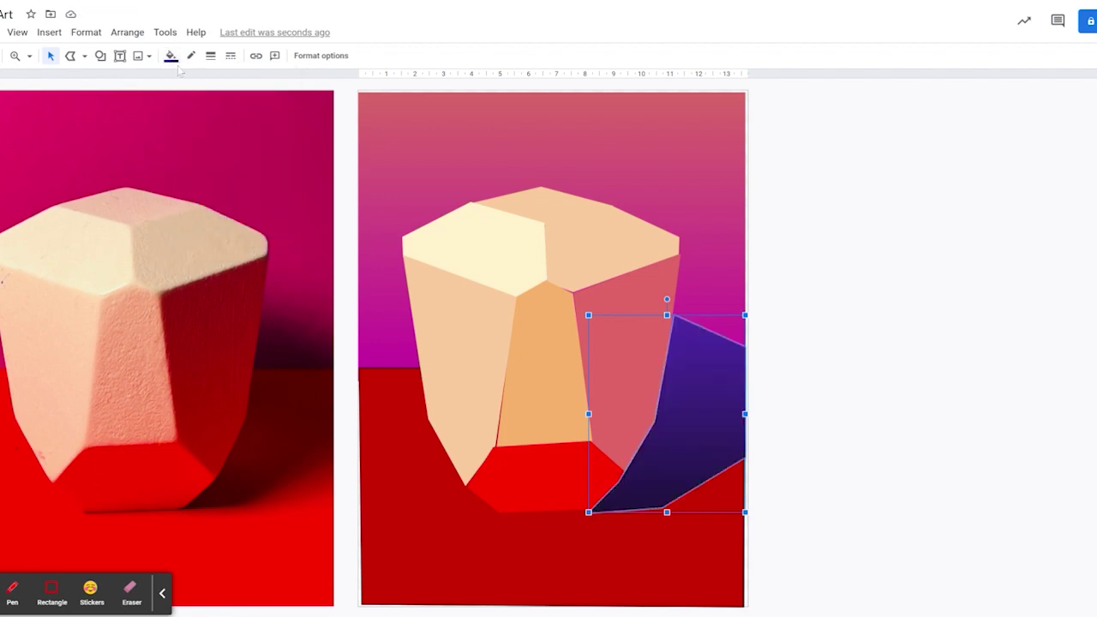
Trace the wall shadow above the horizon in the photo as a polyline shape and place it beside the stone in the artwork.
click(71, 56)
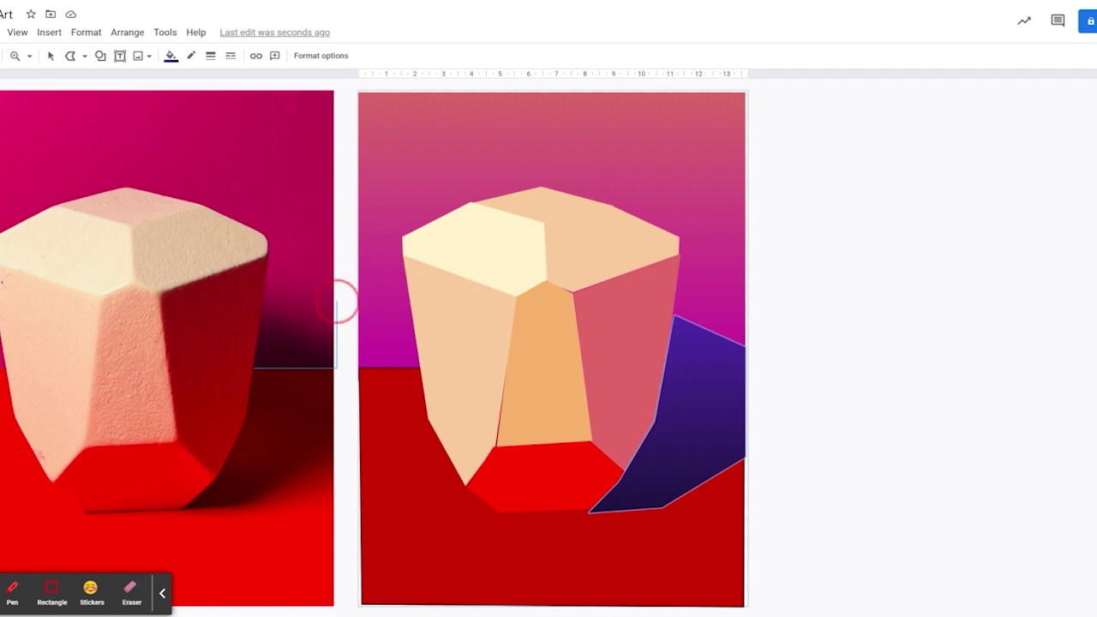
drag(311, 335, 726, 350)
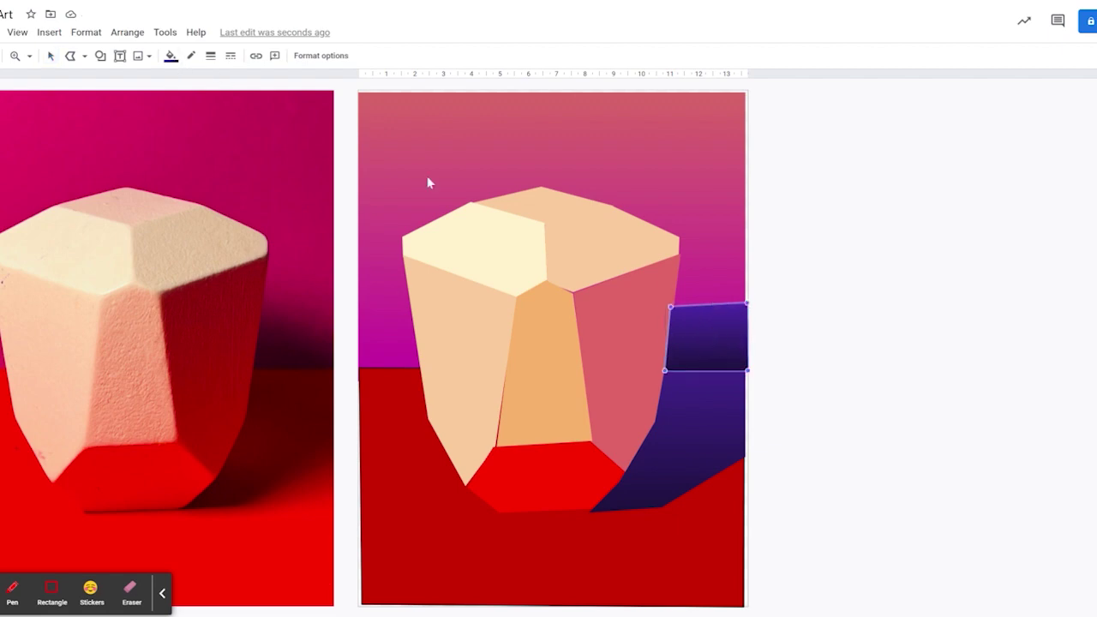
Give the wall shadow a custom linear gradient based on the dark purple preset, with the first stop set to the custom magenta.
click(172, 62)
click(266, 85)
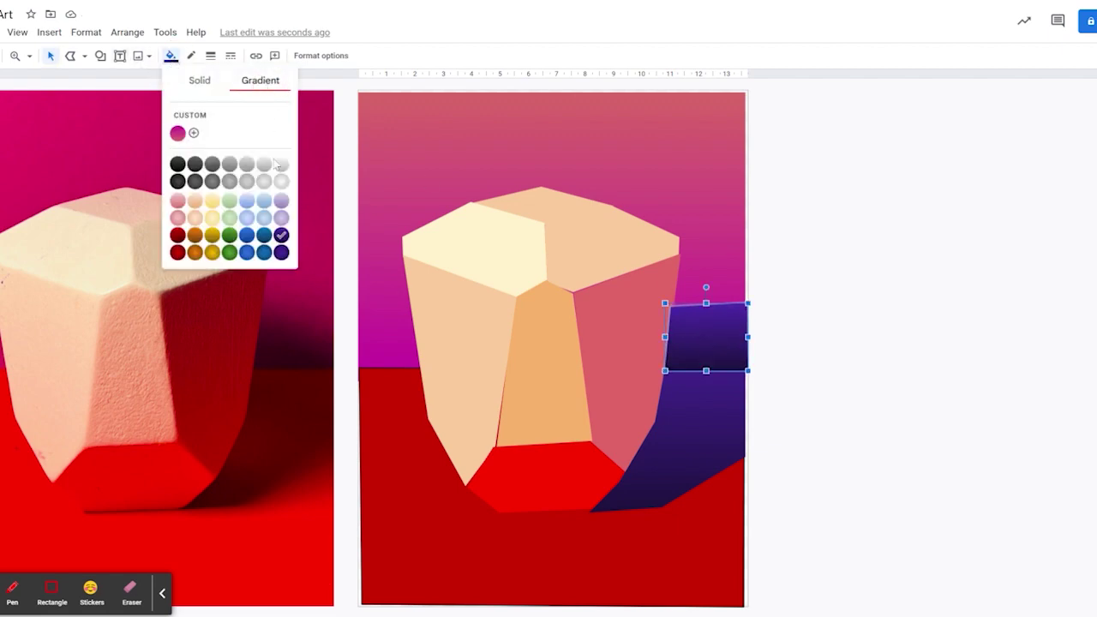
click(281, 236)
click(177, 57)
click(194, 133)
click(399, 367)
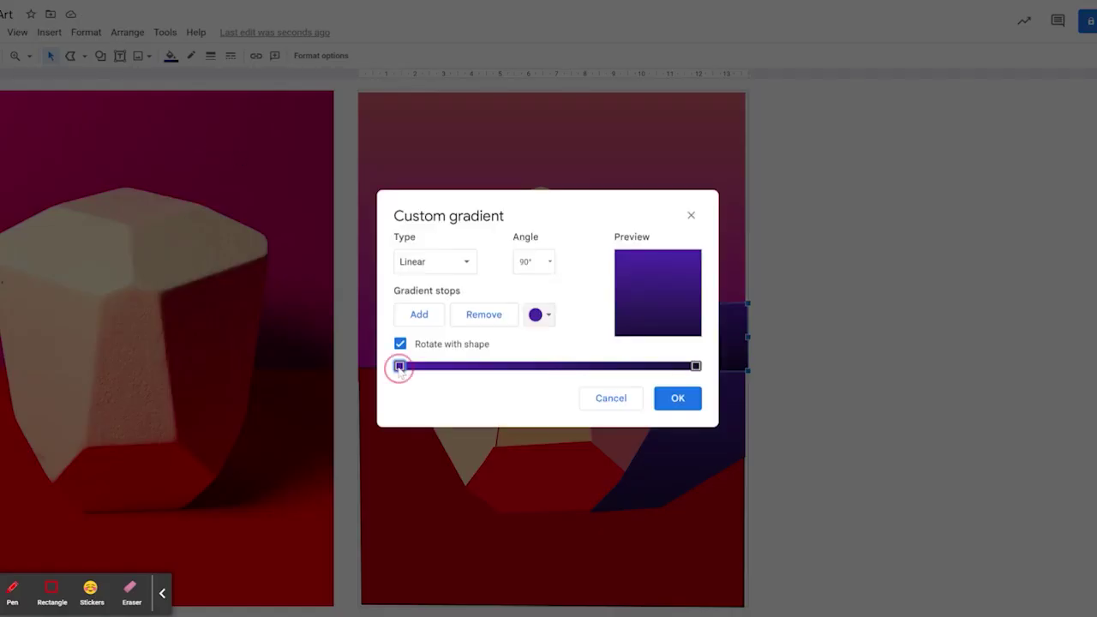
click(435, 261)
click(420, 289)
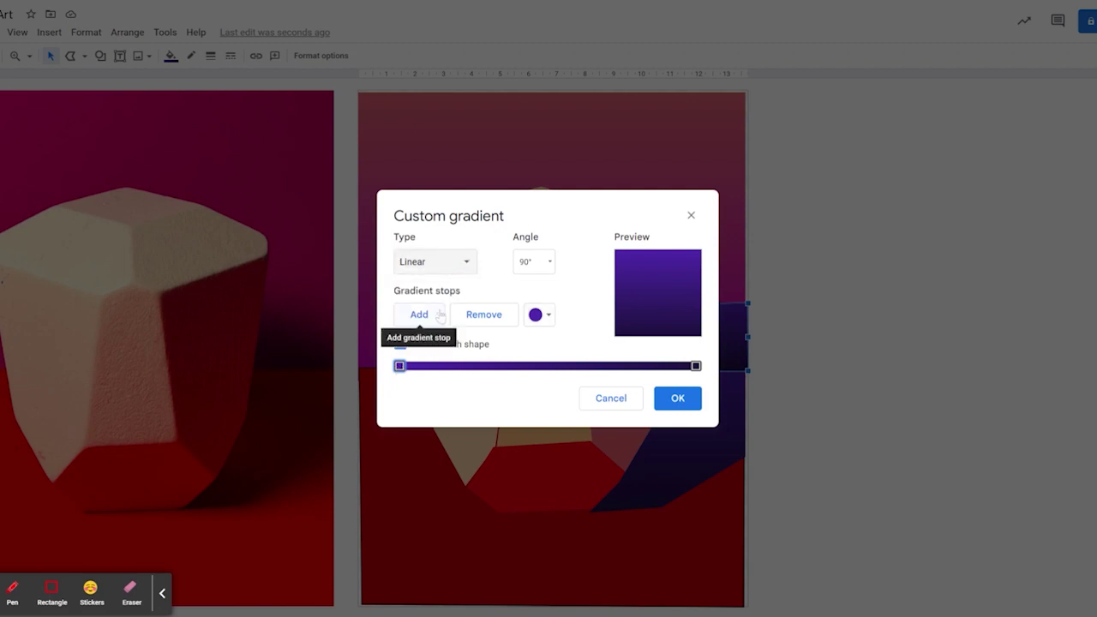
click(540, 315)
click(537, 358)
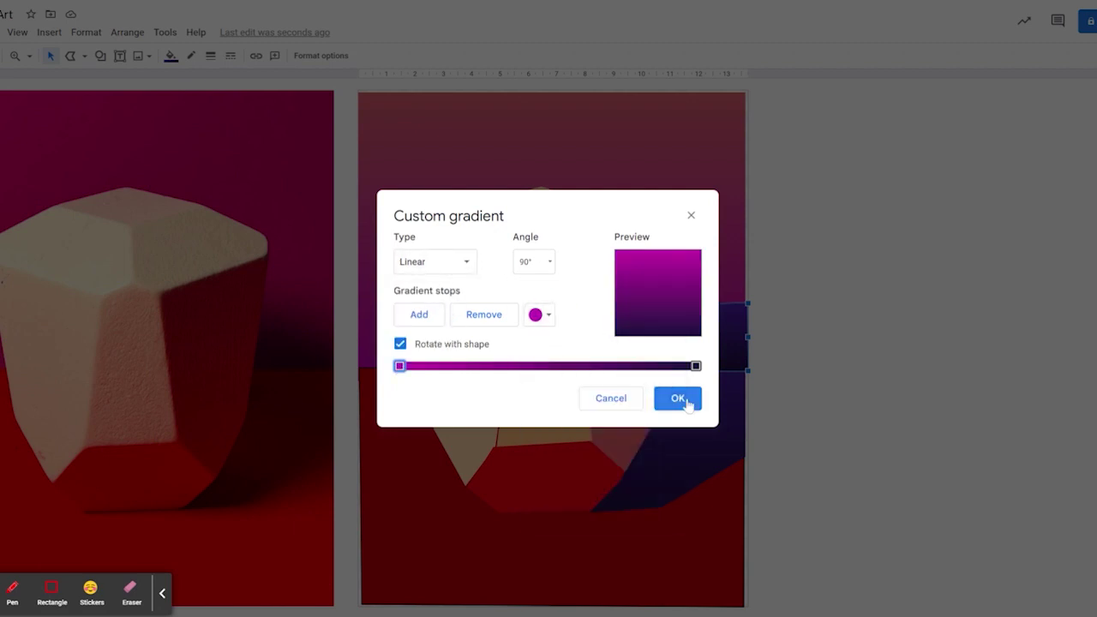
click(681, 400)
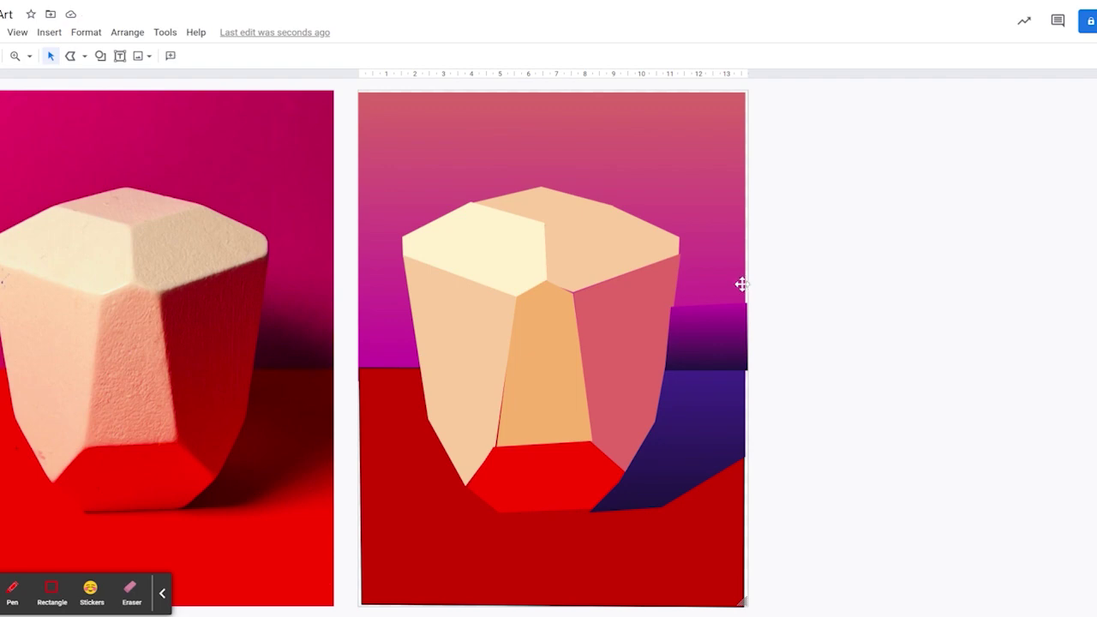
Send the wall shadow and the larger cast shadow each one step backwards.
click(126, 32)
click(690, 328)
click(127, 32)
mouse_move(214, 55)
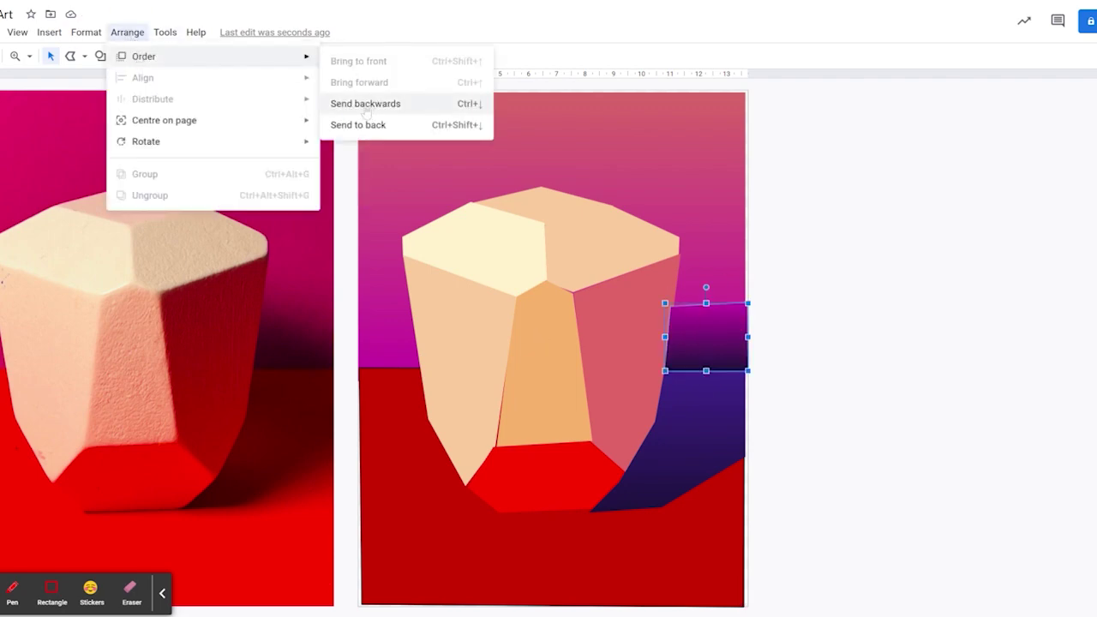
click(365, 109)
click(698, 428)
click(127, 31)
click(412, 104)
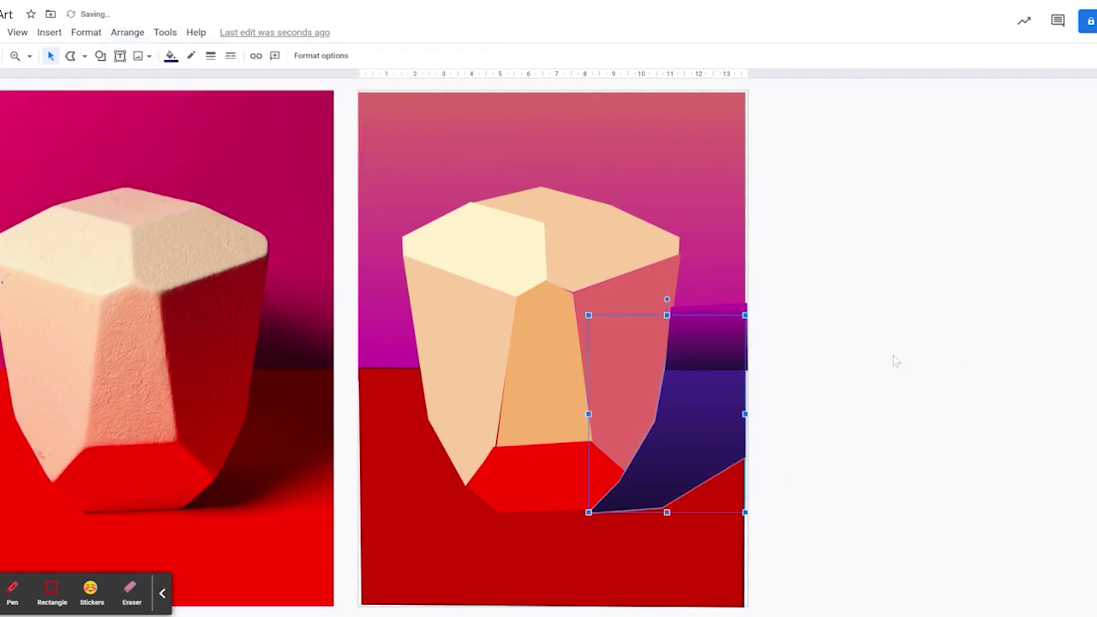
Bring the stone's pink right-hand facet two levels forward and extend its lower outer corner points slightly over the shadow.
click(645, 286)
click(127, 31)
mouse_move(285, 60)
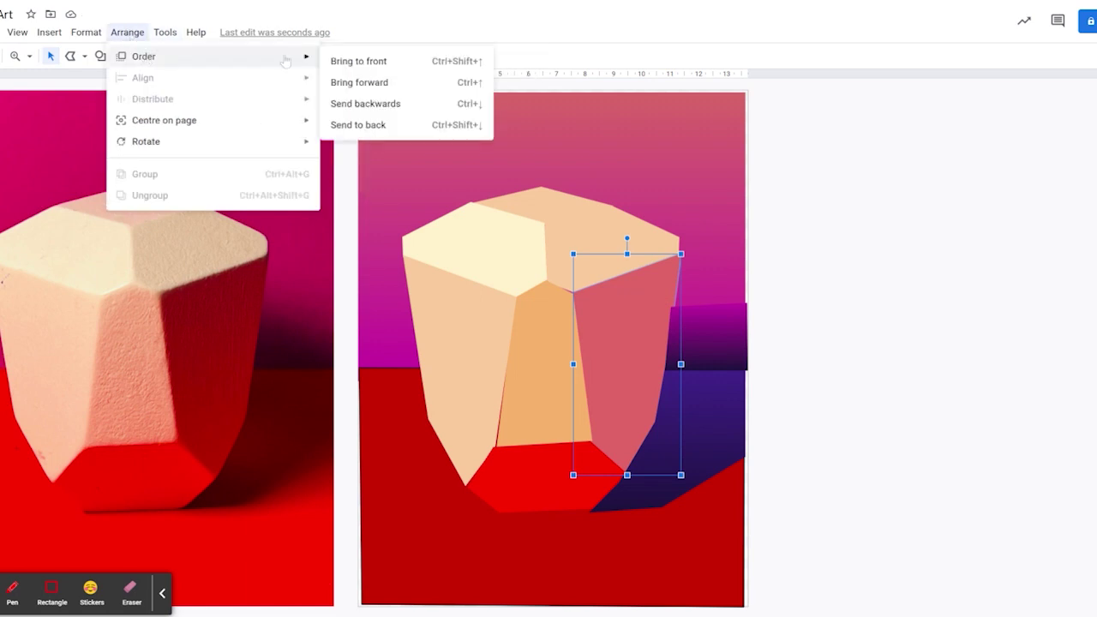
click(359, 82)
click(127, 31)
mouse_move(214, 56)
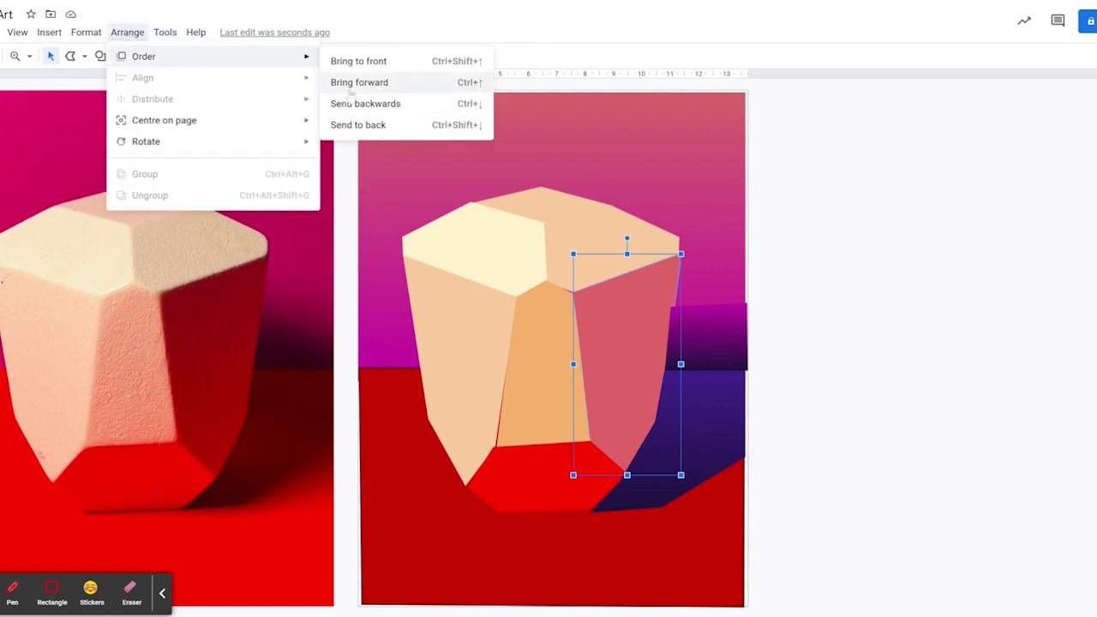
click(351, 91)
click(985, 297)
Extend the bottom red facet's outer corner point to meet the pink facet, and bring the red facet to the front.
click(558, 469)
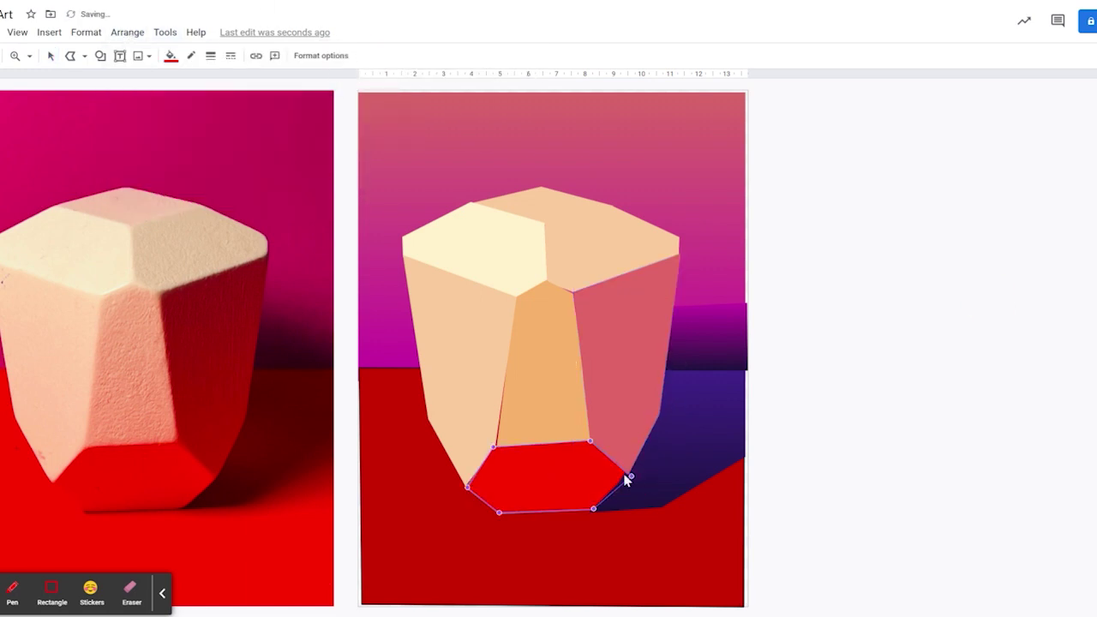
click(127, 32)
mouse_move(282, 54)
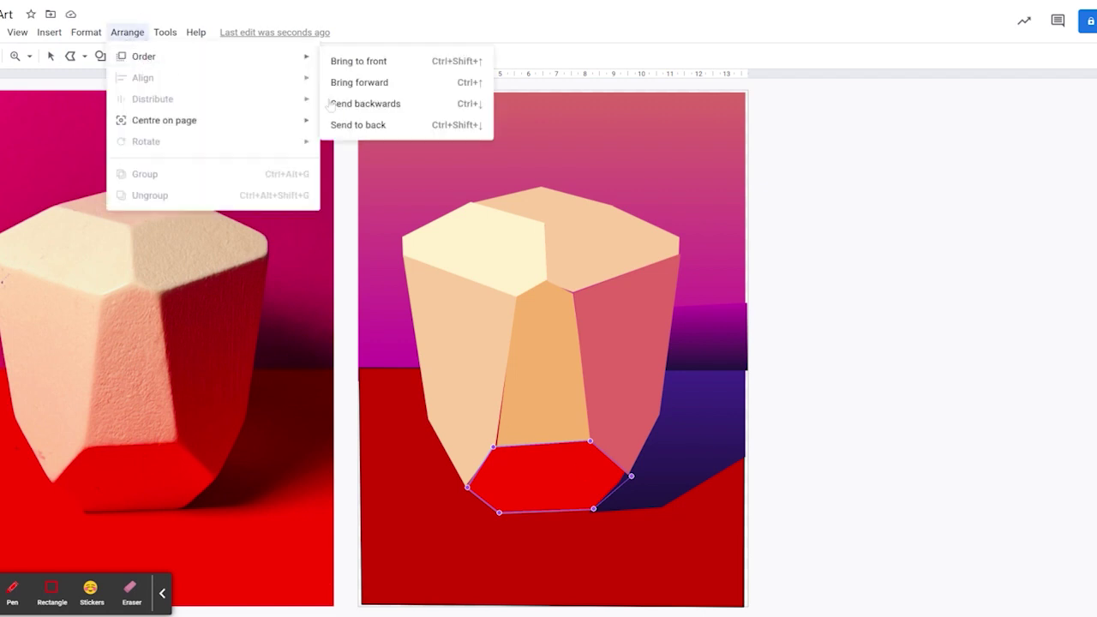
click(360, 60)
click(946, 440)
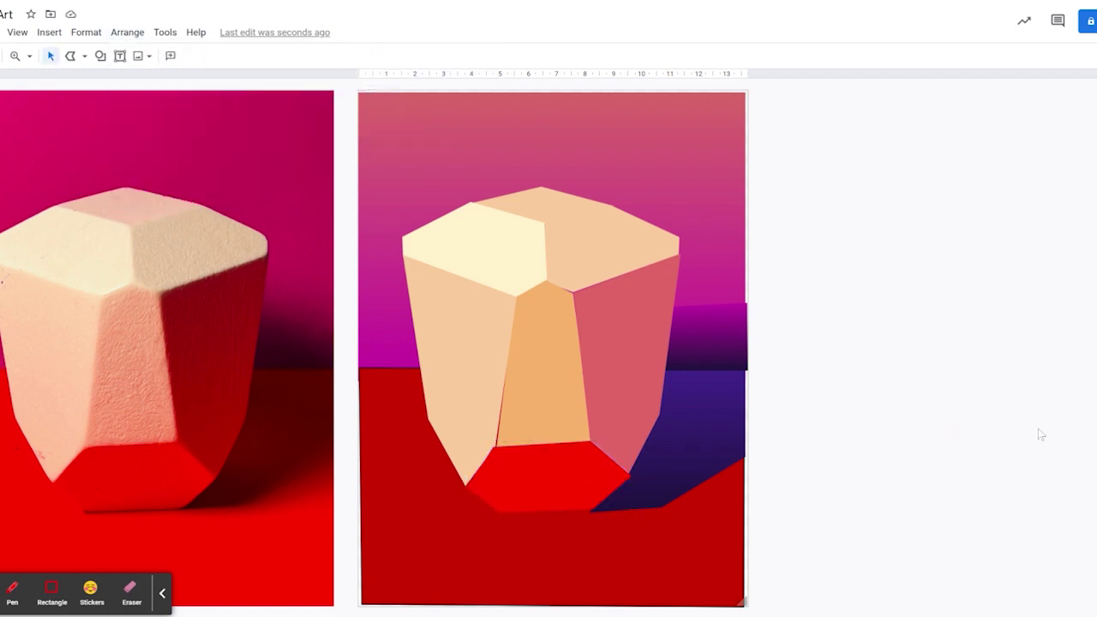
Trace the stone's whole outline in the artwork as one closed polyline shape, with a dark grey fill and transparent border.
click(71, 56)
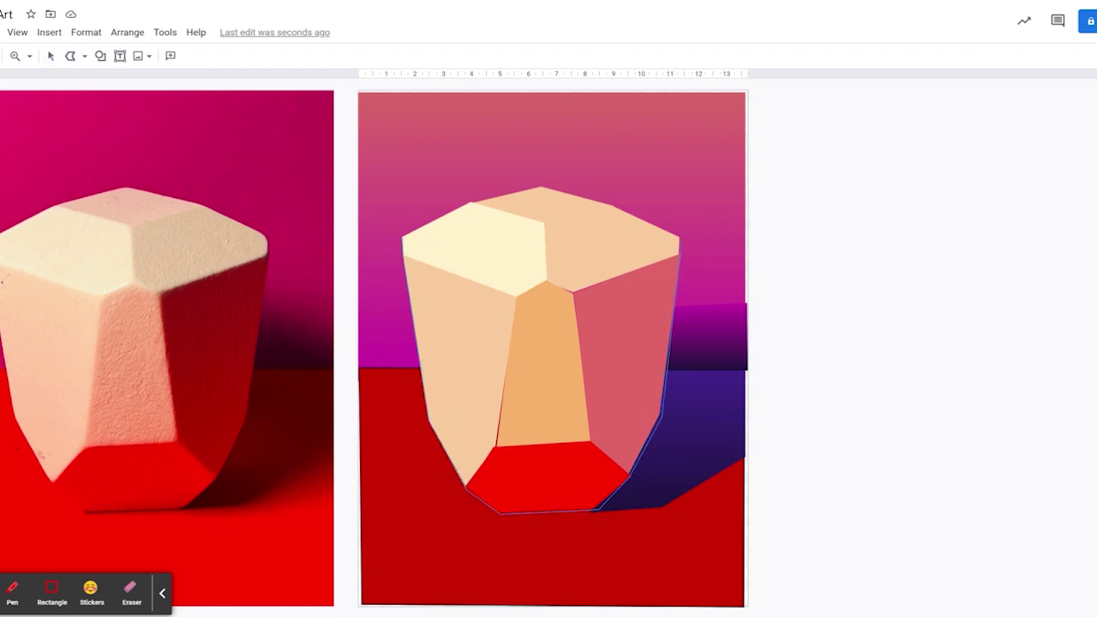
click(403, 234)
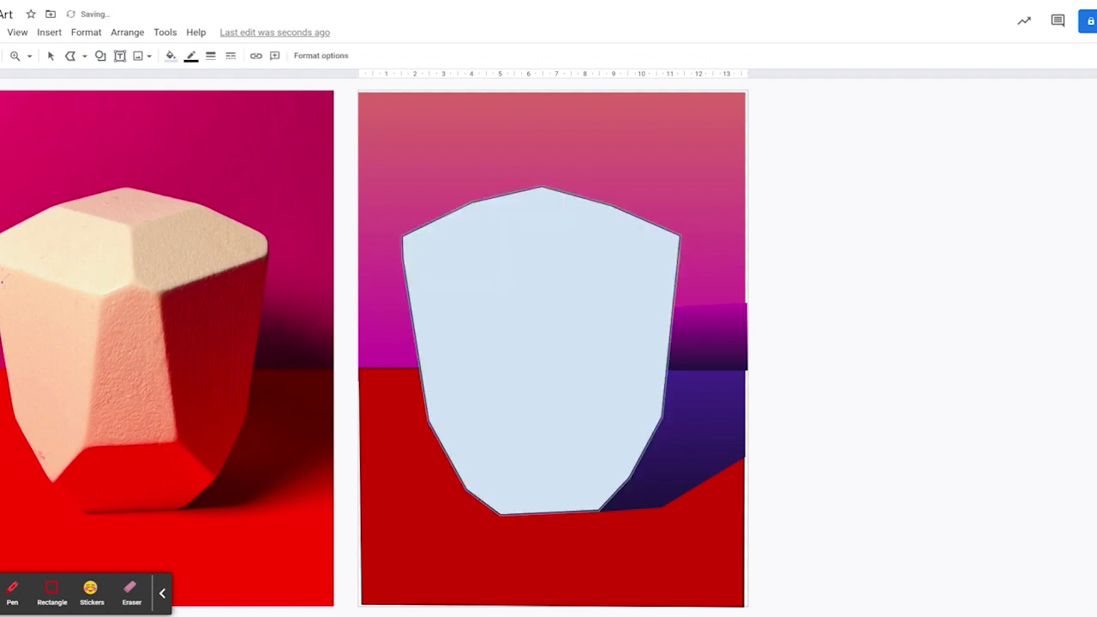
click(171, 56)
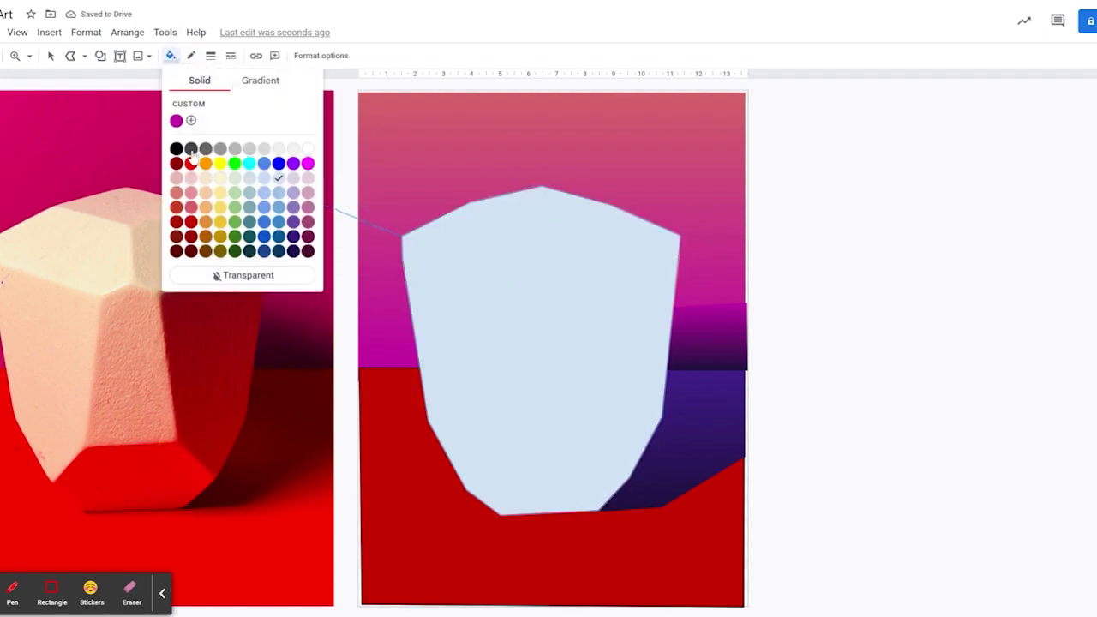
click(191, 150)
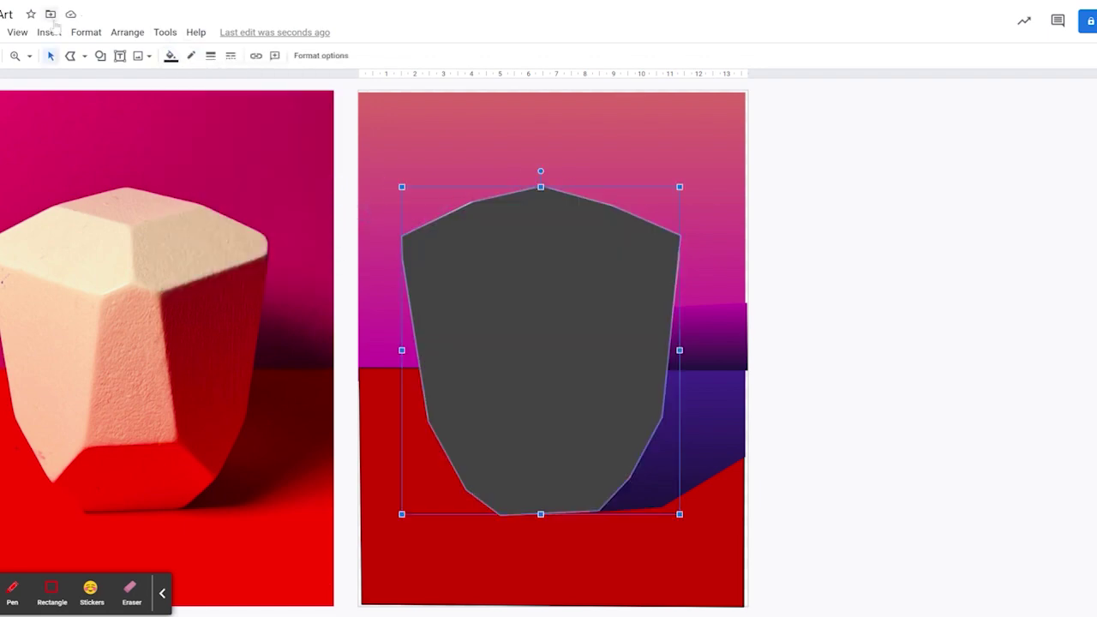
Send the dark grey outline shape backwards level by level until it lies behind all the stone's facets.
click(165, 32)
mouse_move(127, 31)
mouse_move(120, 54)
click(358, 103)
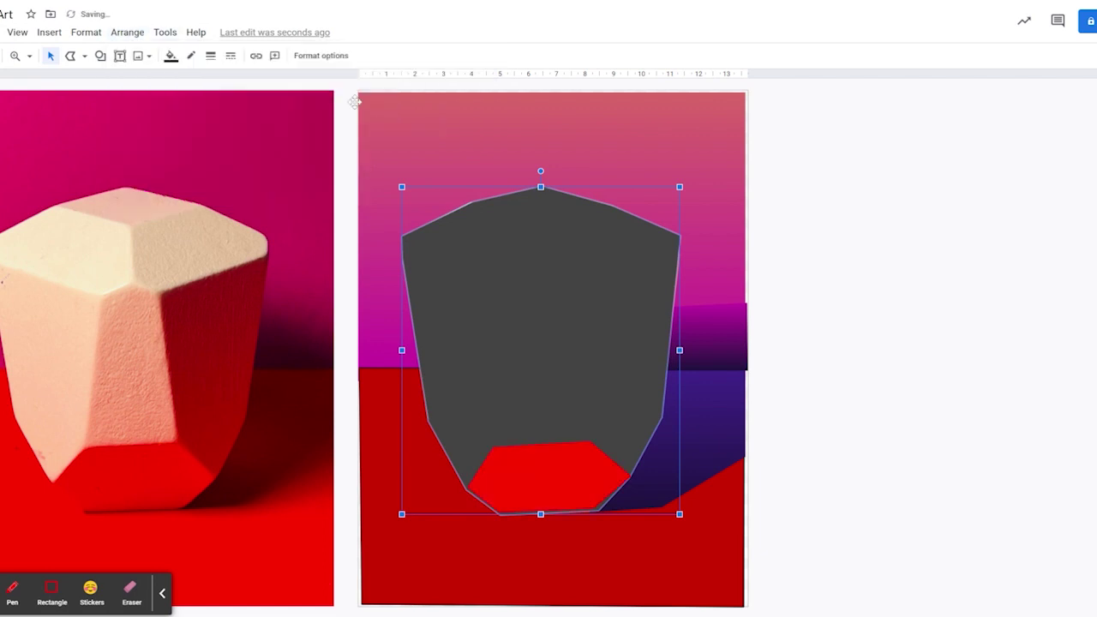
key(ctrl+Down)
key(ctrl+Down)
key(ctrl+Down)
key(ctrl+Down)
key(ctrl+Down)
key(ctrl+Down)
key(ctrl+Down)
key(ctrl+Down)
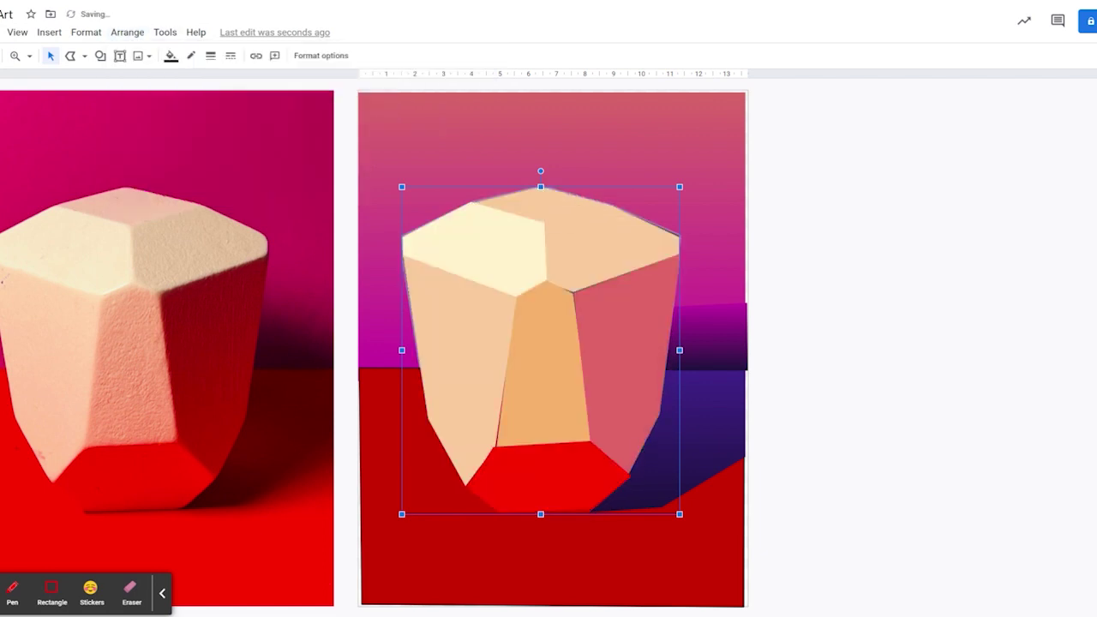
Nudge the dark red floor shape down to align it with the lower edge of the canvas.
click(460, 549)
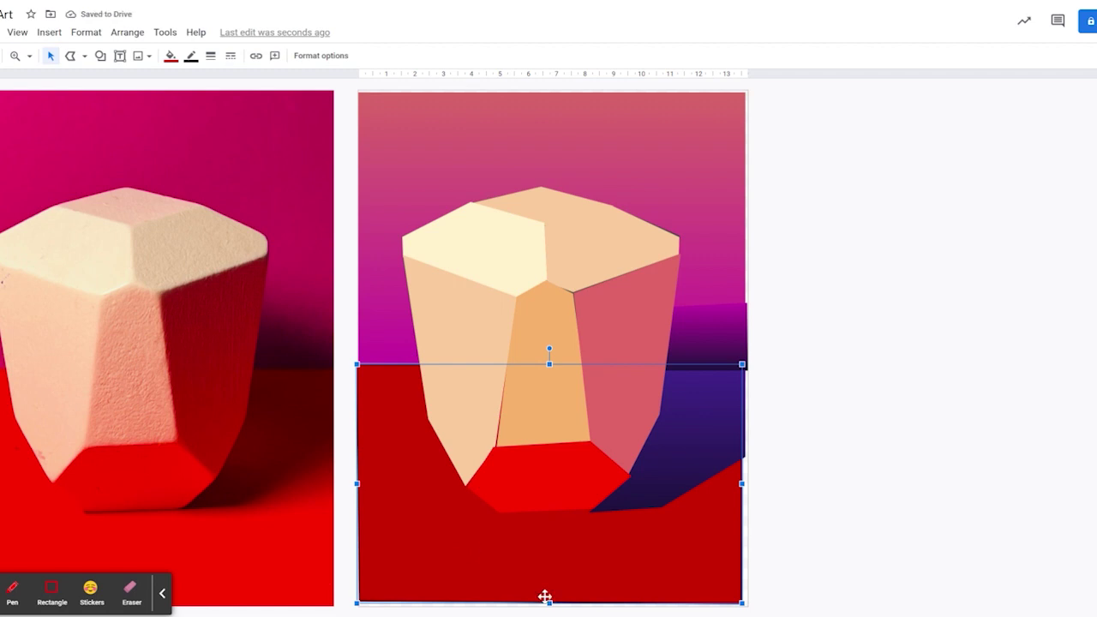
key(Down)
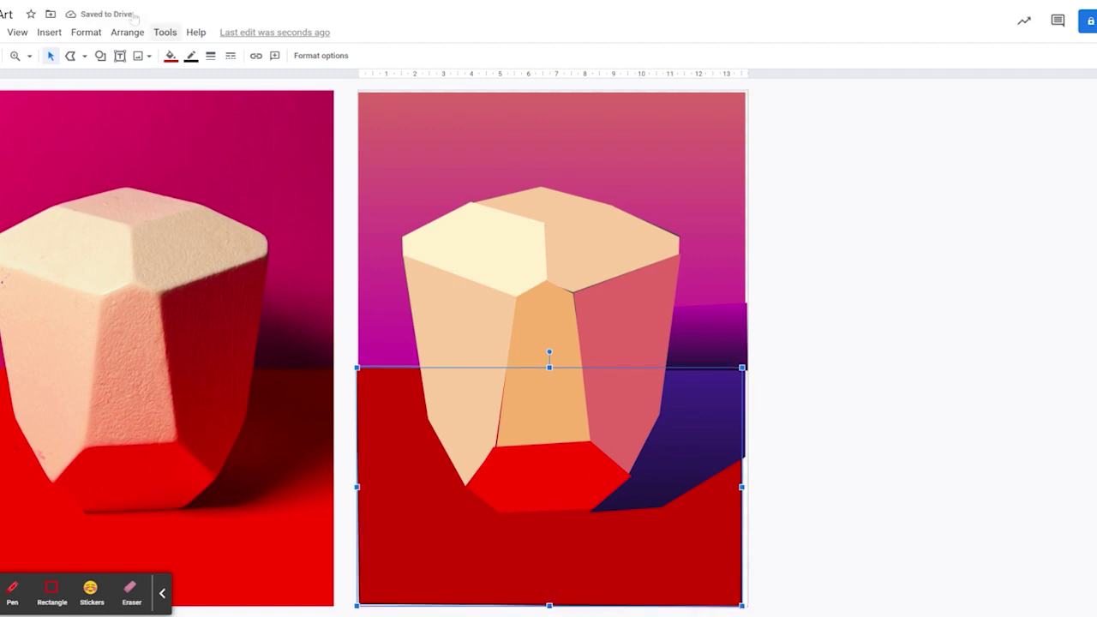